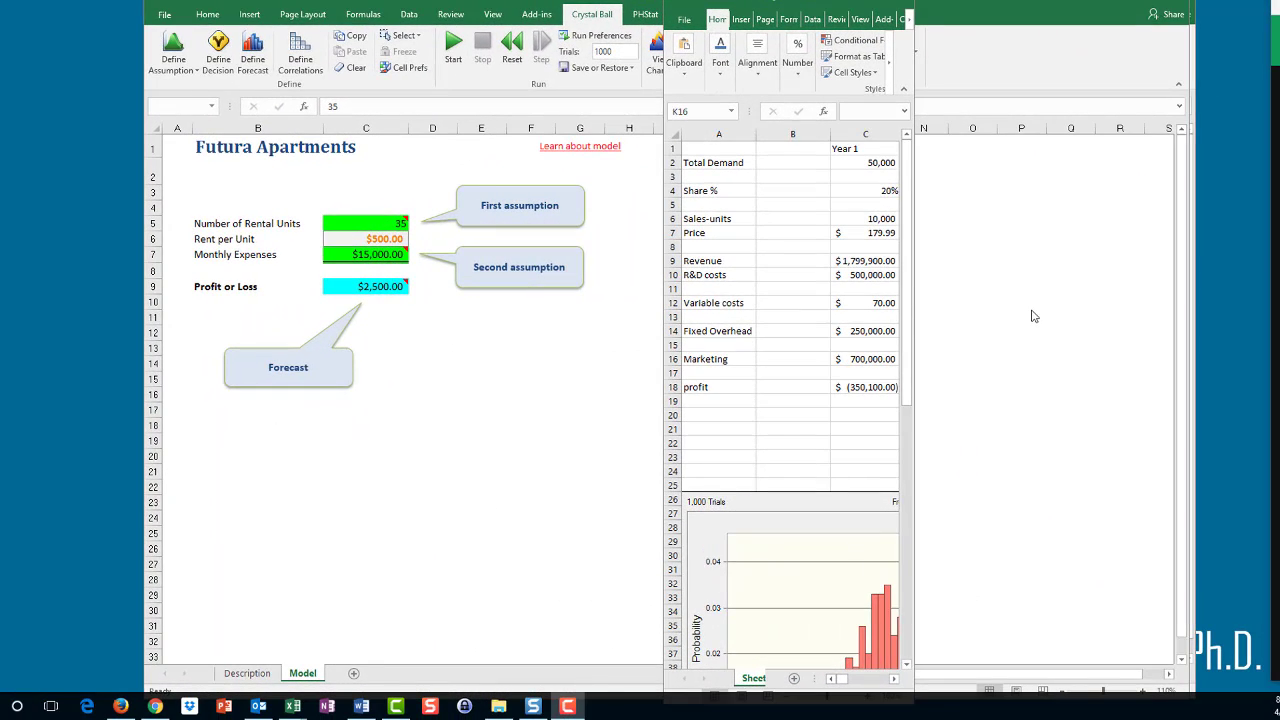
Step: Arrange the five-year profit workbook's window beside the Futura Apartments model, enlarging its view and widening it to show the Year 1 column
left_click(822, 6)
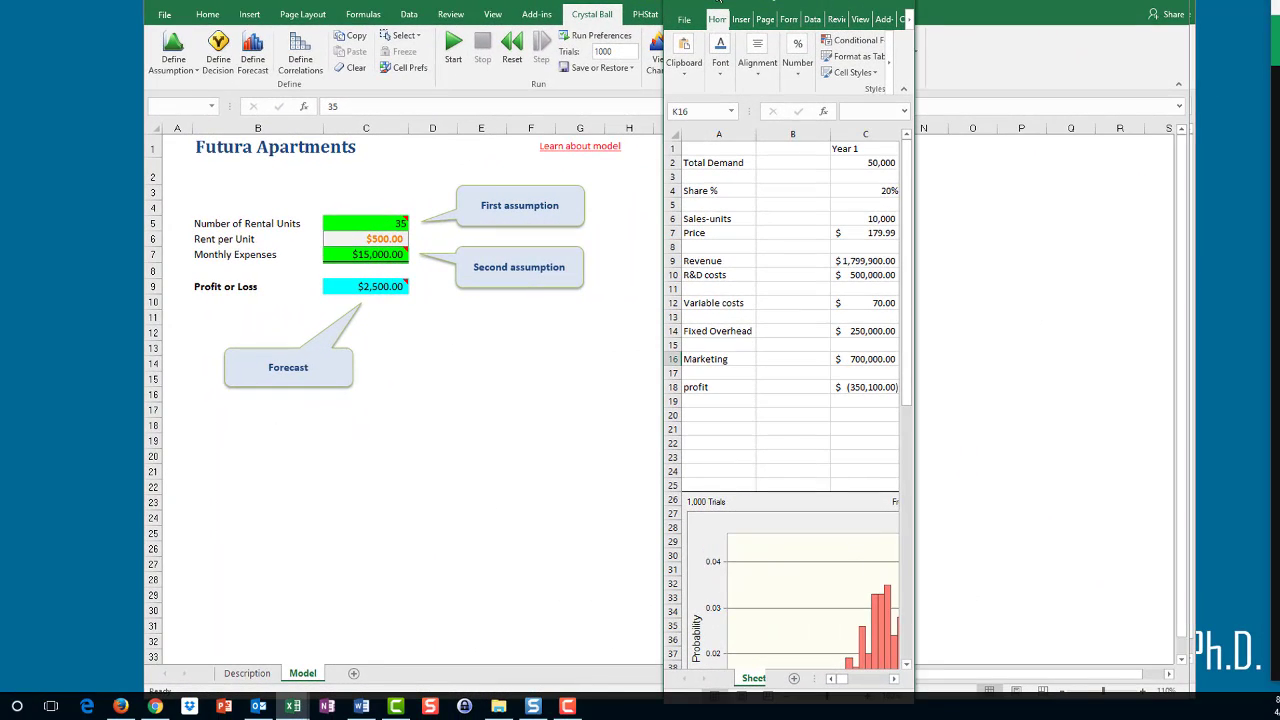
left_click_drag(690, 5, 576, 58)
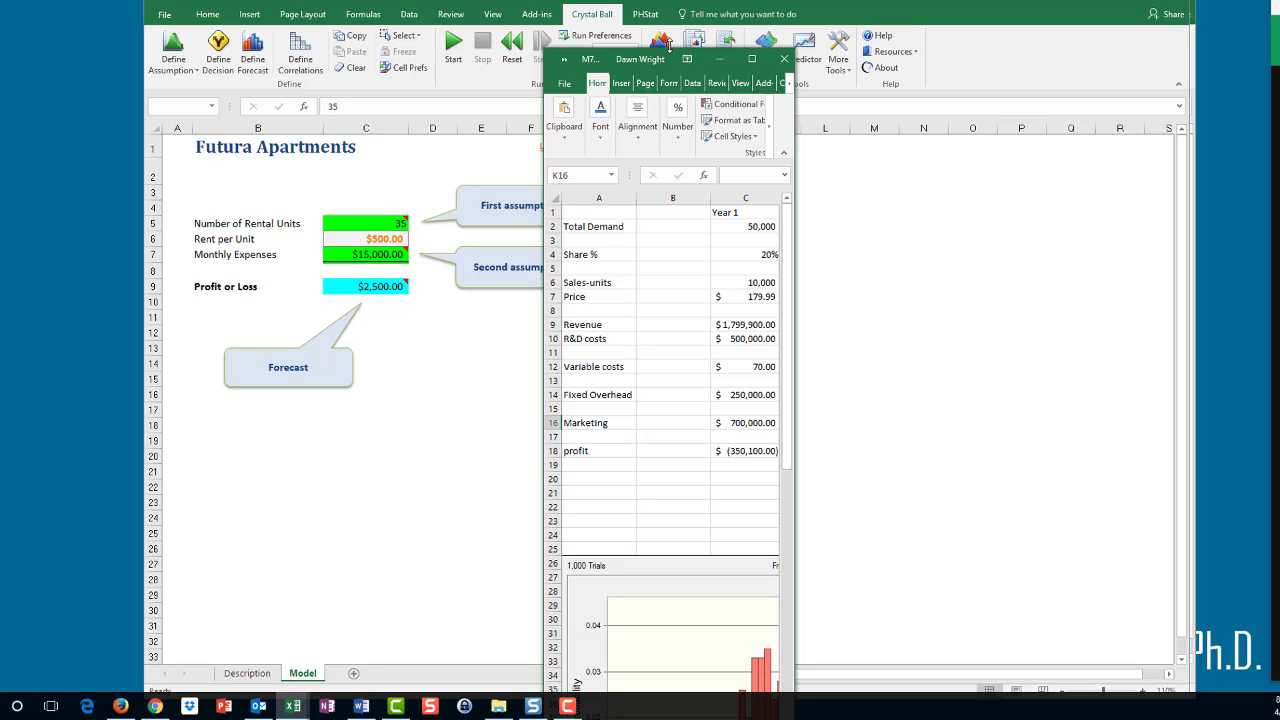
left_click_drag(677, 53, 792, 4)
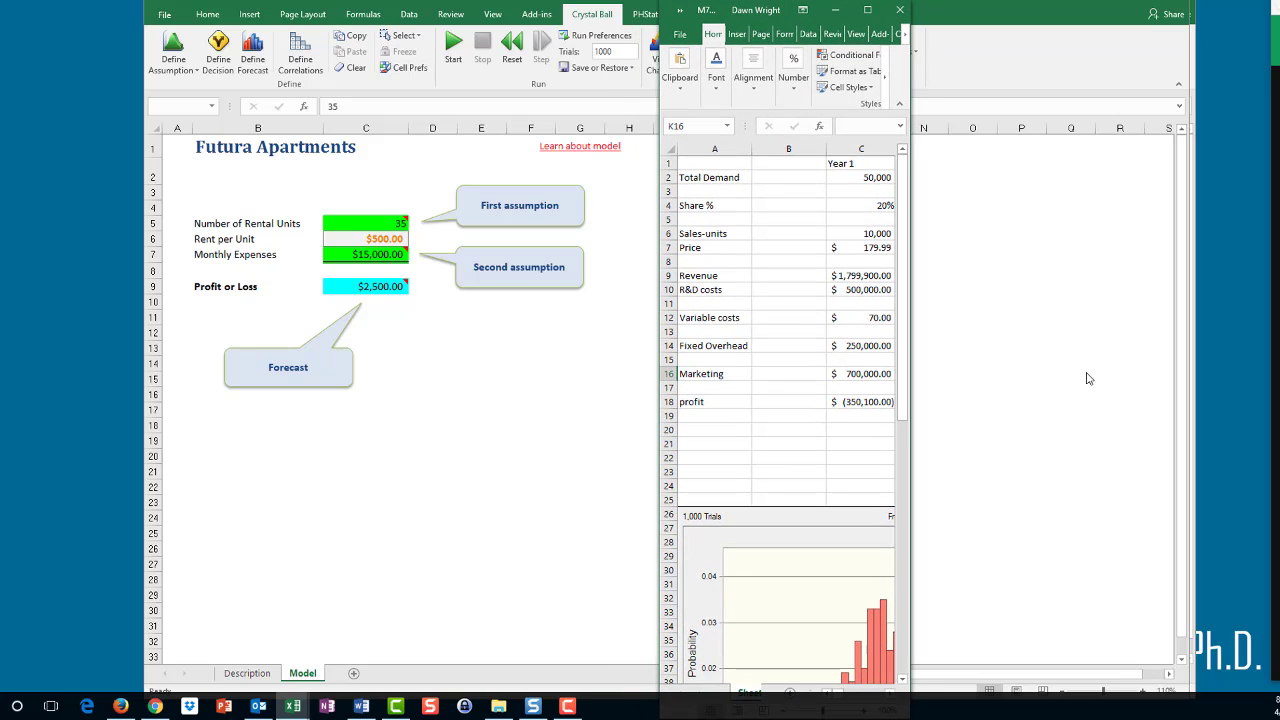
scroll(1088, 378, "up", 2)
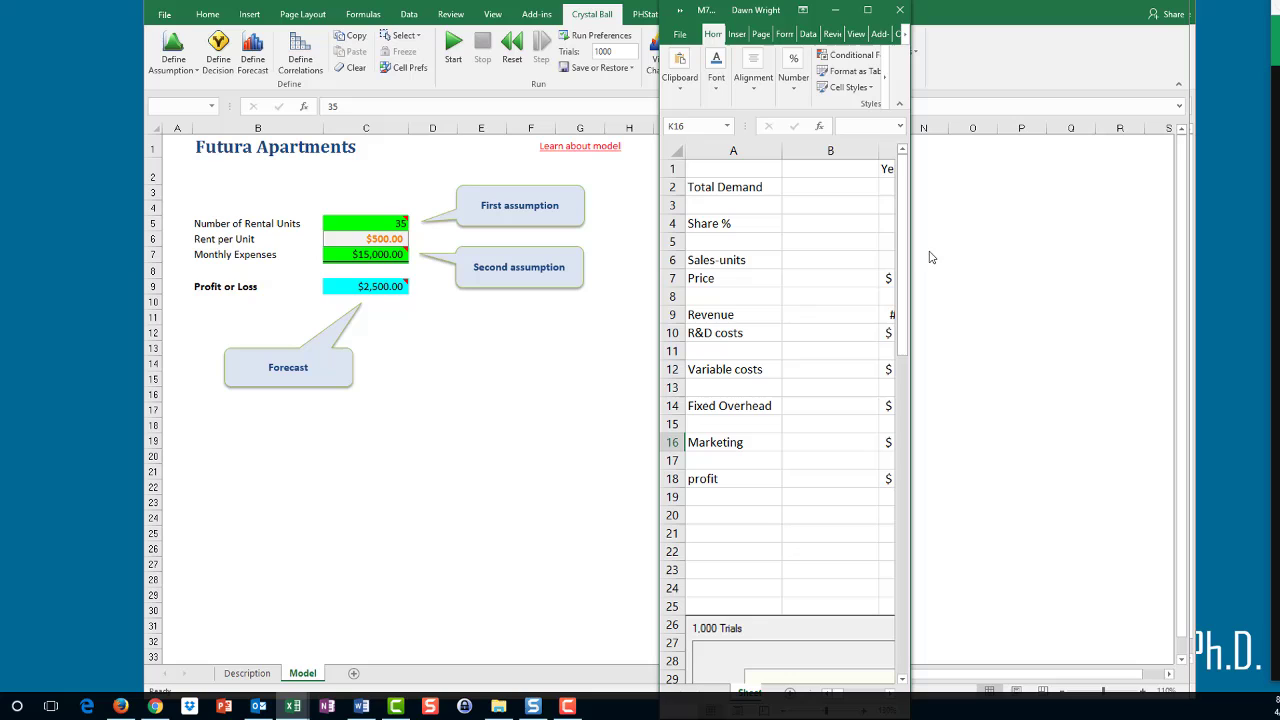
left_click_drag(912, 262, 987, 261)
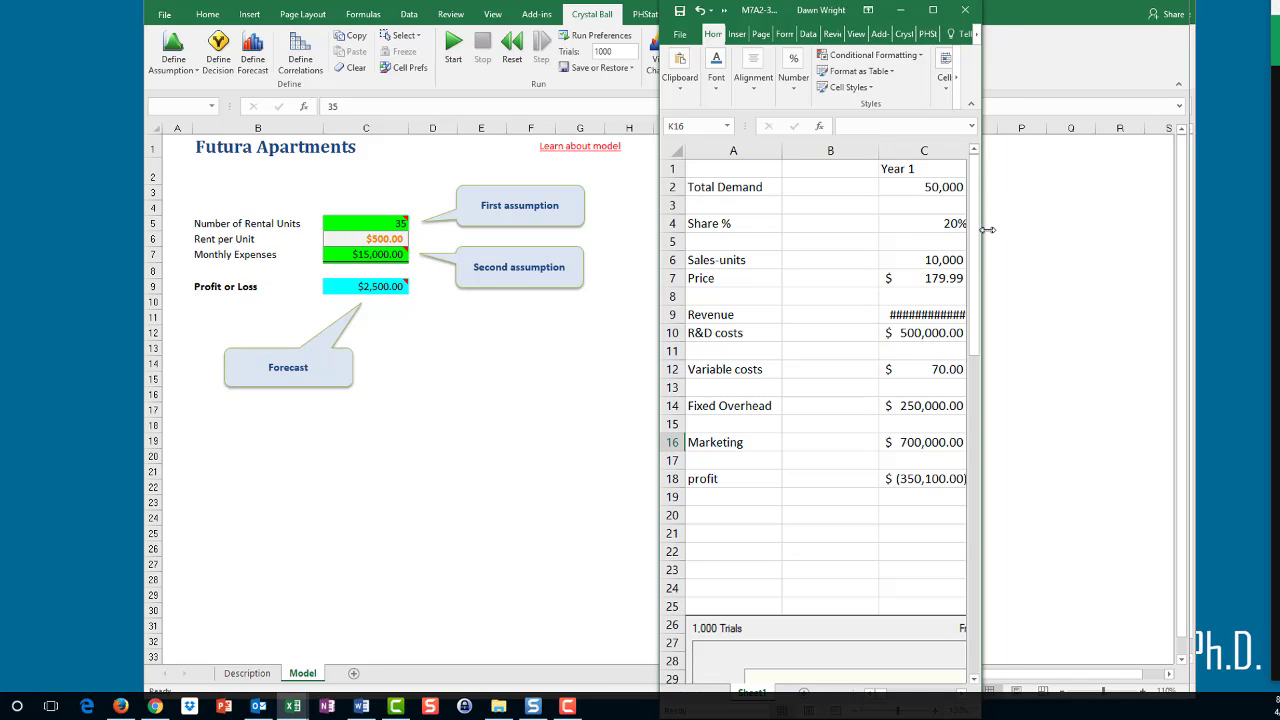
left_click_drag(986, 231, 1009, 231)
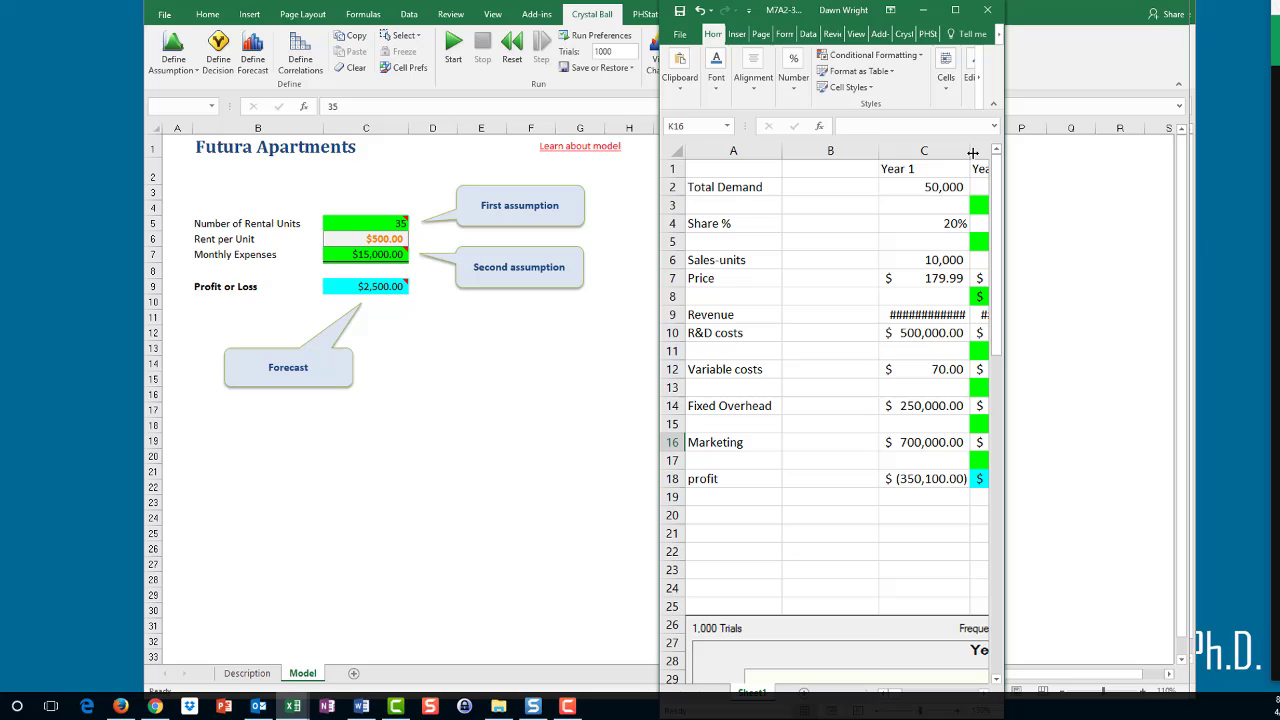
Step: Widen columns C and D to fit their revenue figures and extend the window to show the whole Year 2 column
left_click_drag(969, 152, 973, 152)
left_click_drag(1006, 214, 996, 220)
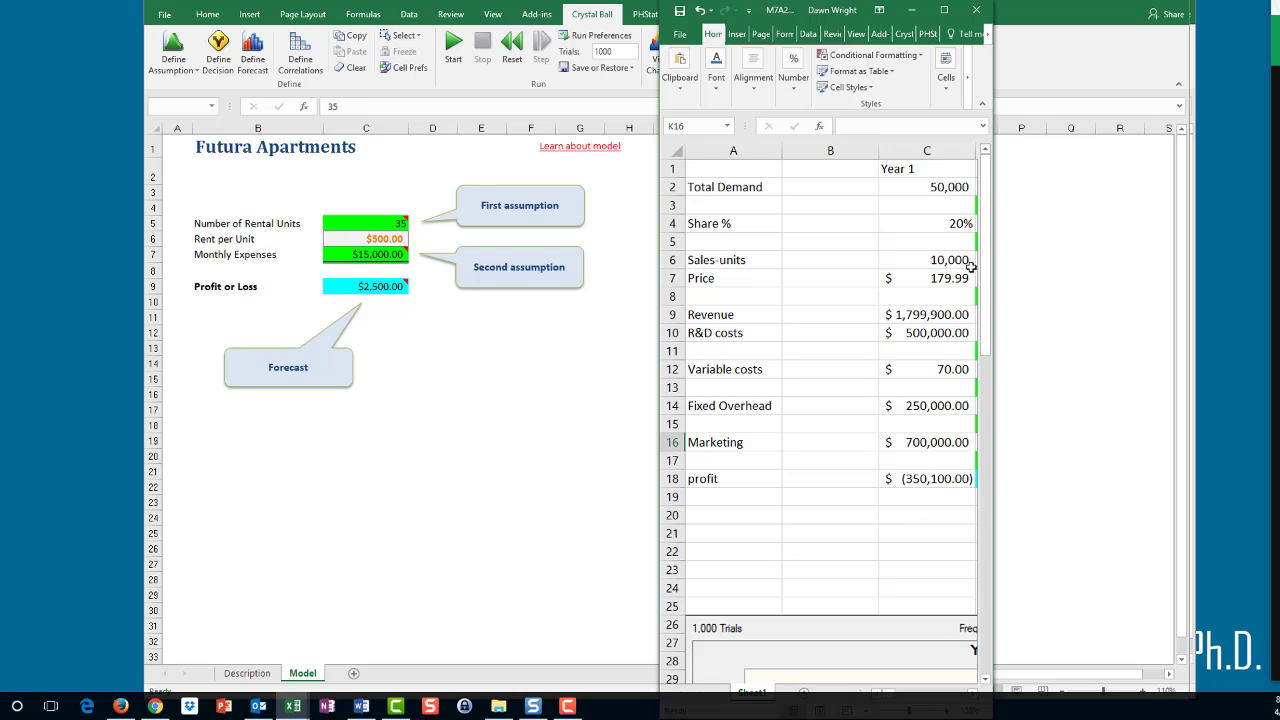
left_click_drag(993, 284, 1082, 278)
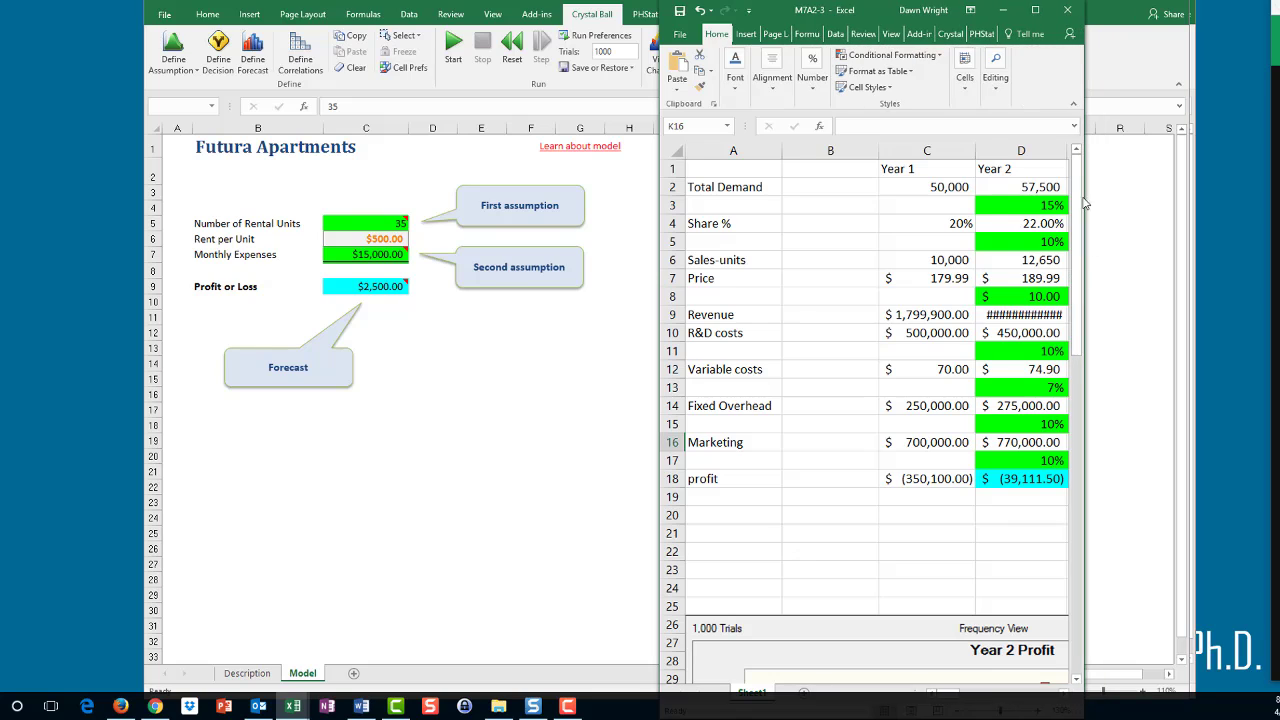
double_click(1066, 149)
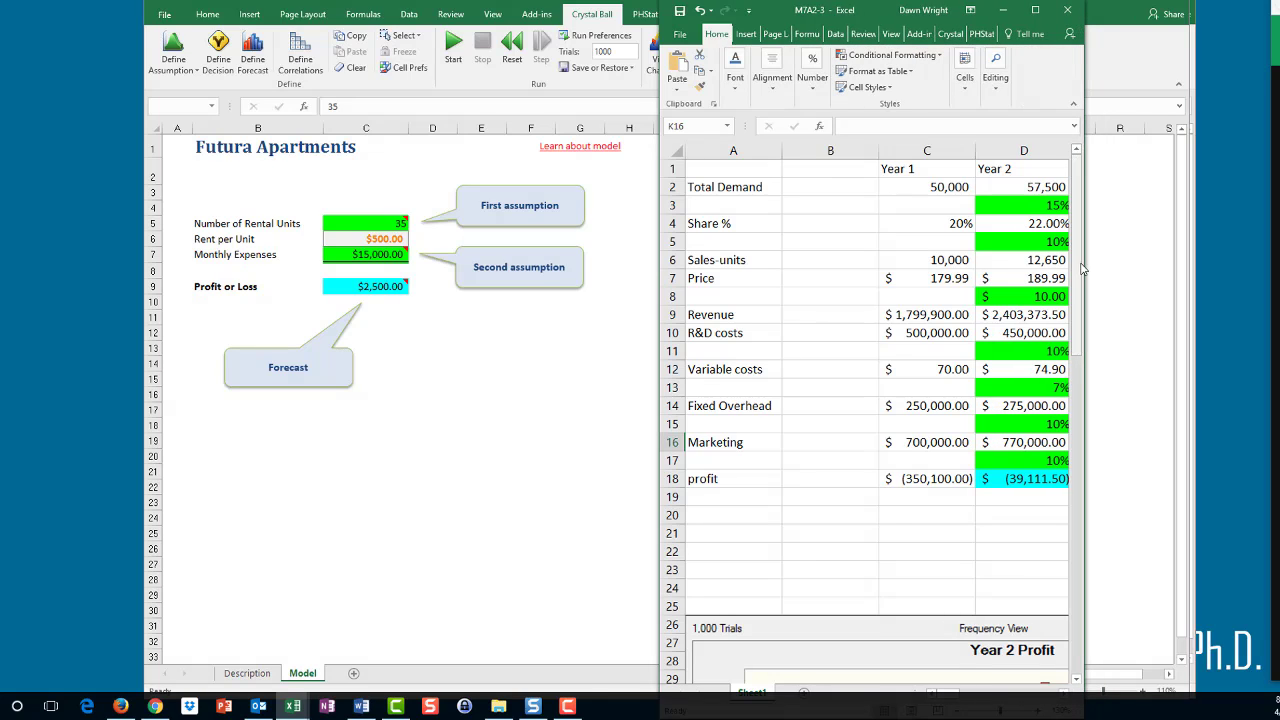
left_click_drag(1084, 276, 1107, 270)
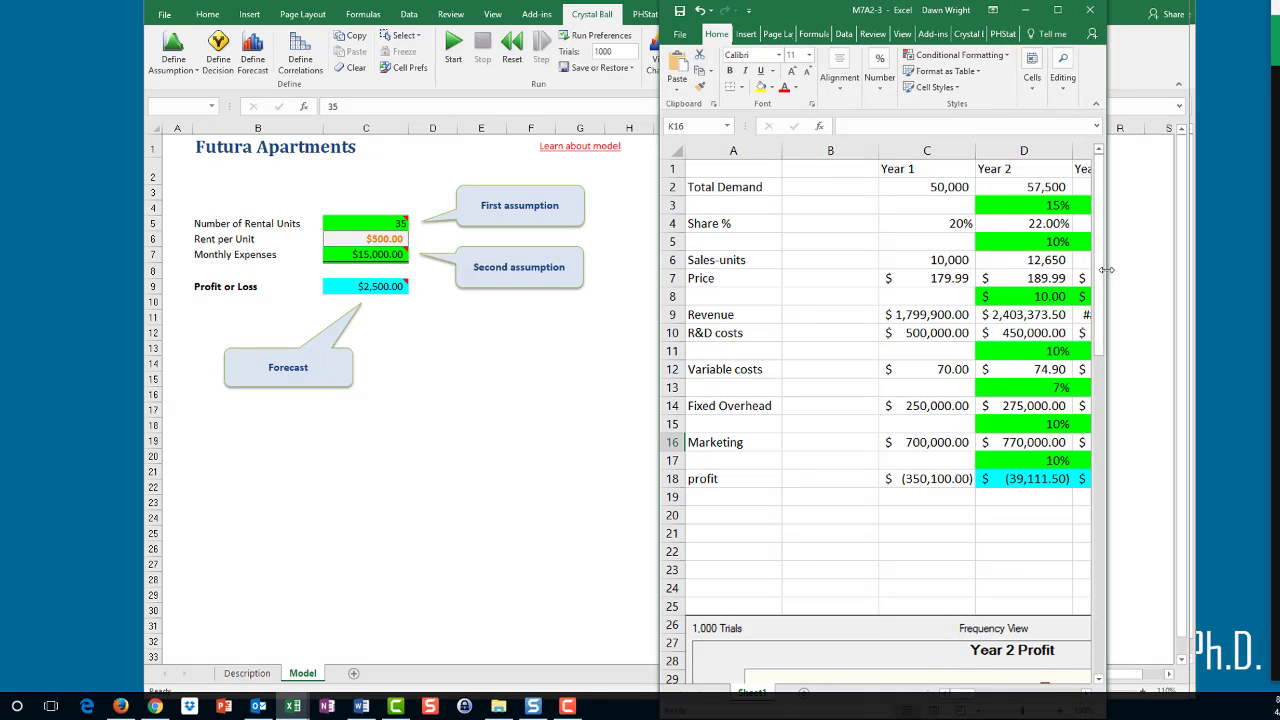
Step: Examine the Year 2 demand growth assumption in D3 and trace the Total Demand formula in D2 that uses it
left_click(1026, 206)
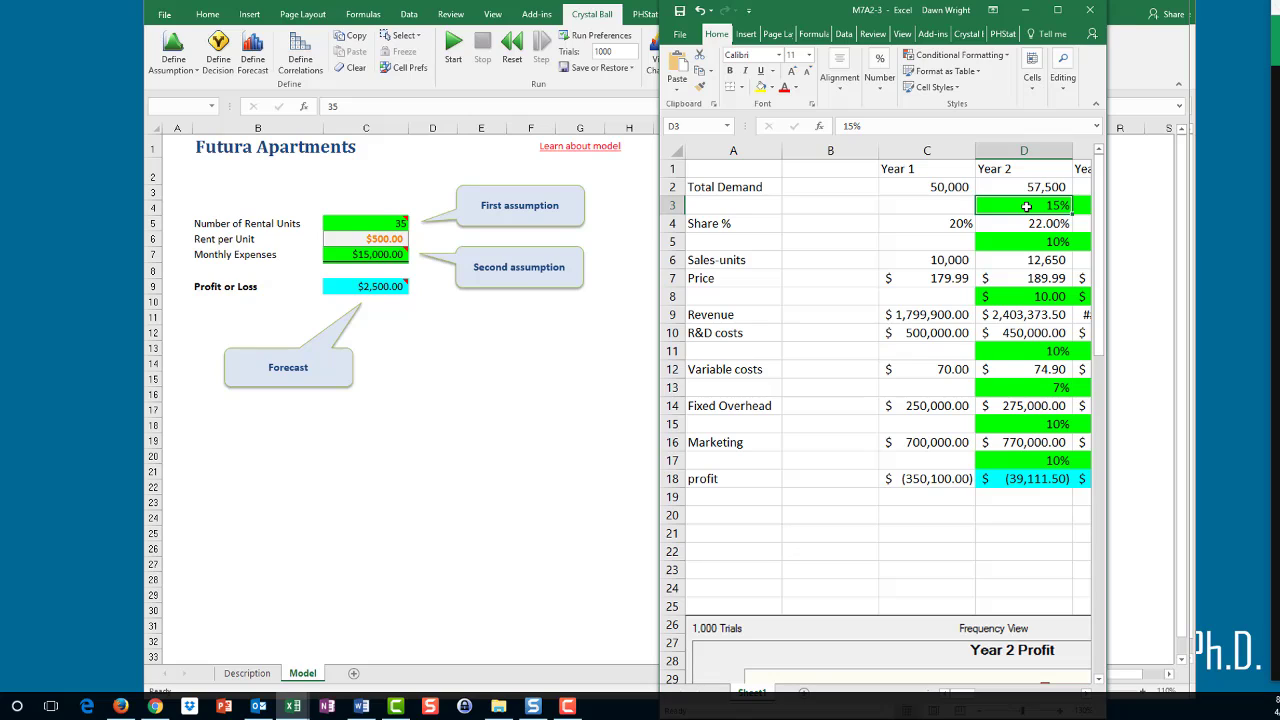
left_click(968, 35)
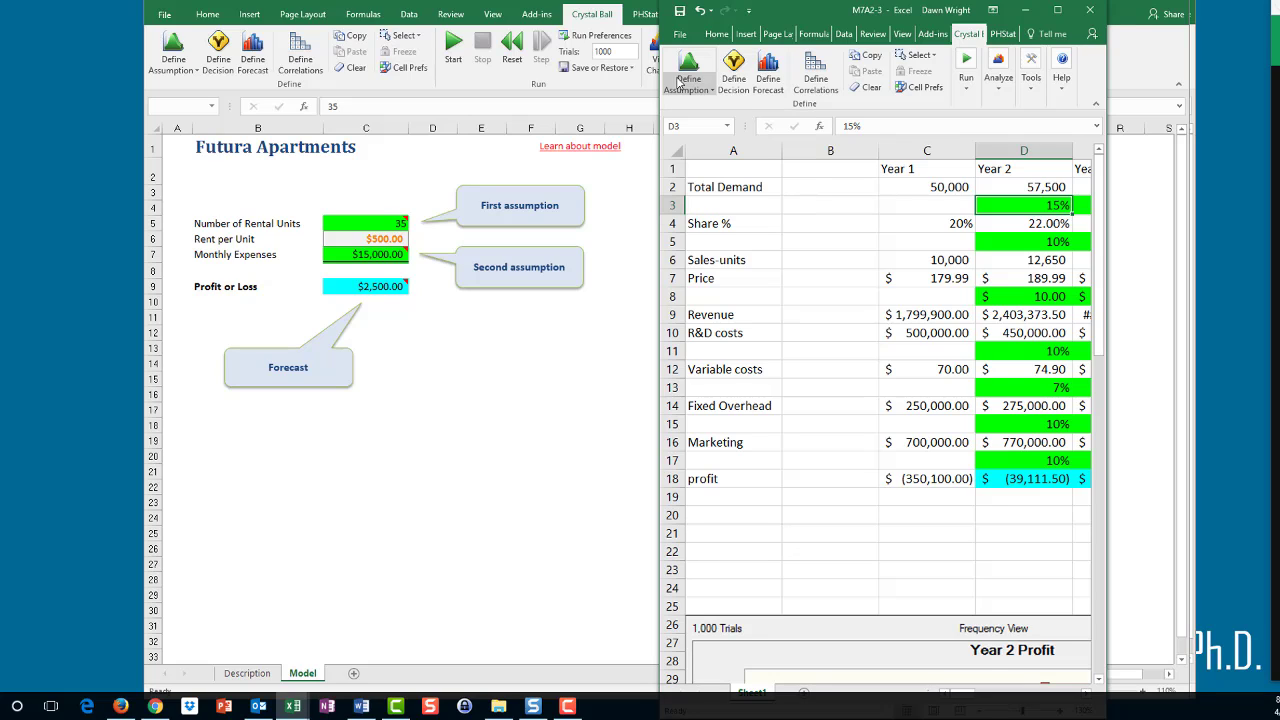
left_click(1045, 187)
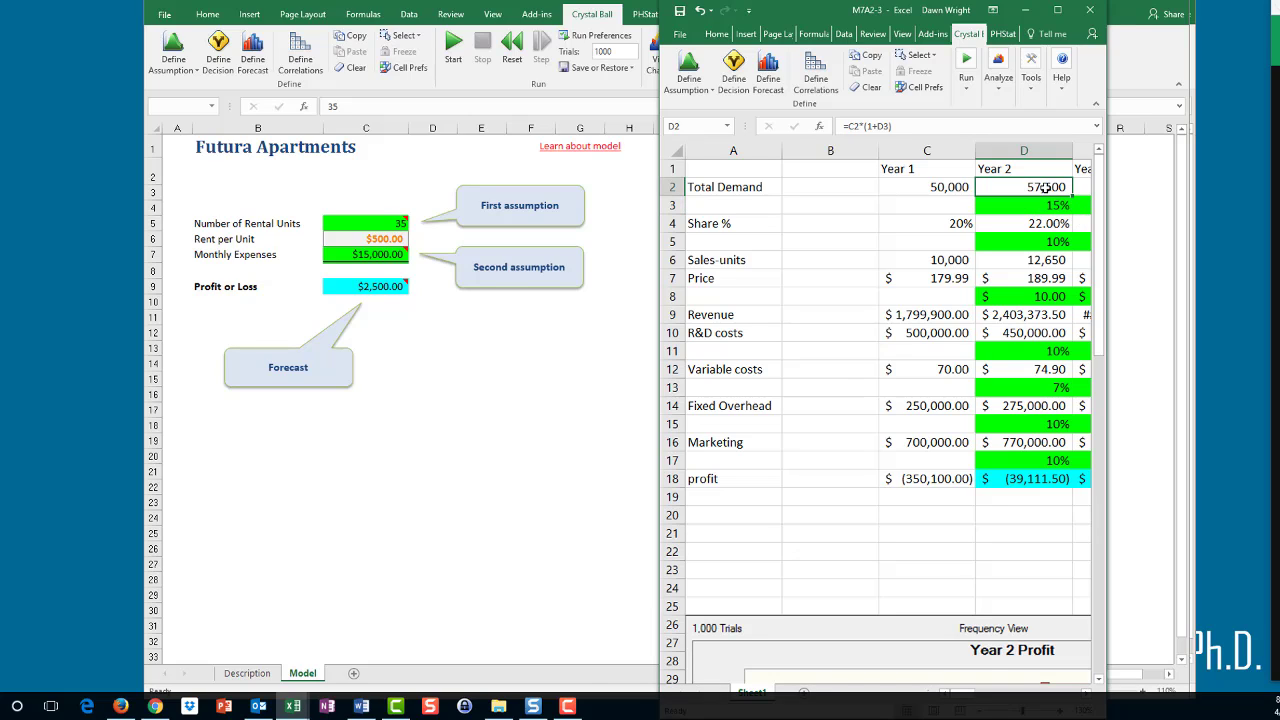
double_click(1045, 187)
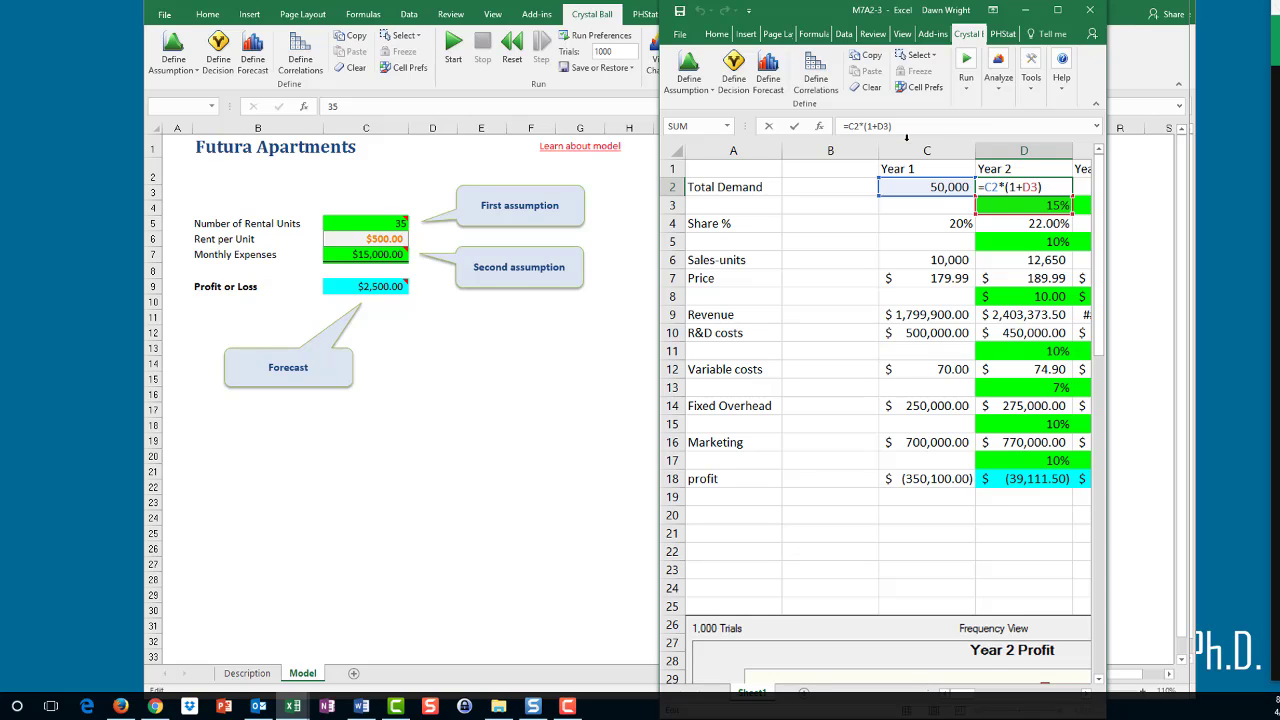
left_click(1036, 187)
key("ctrl+Return")
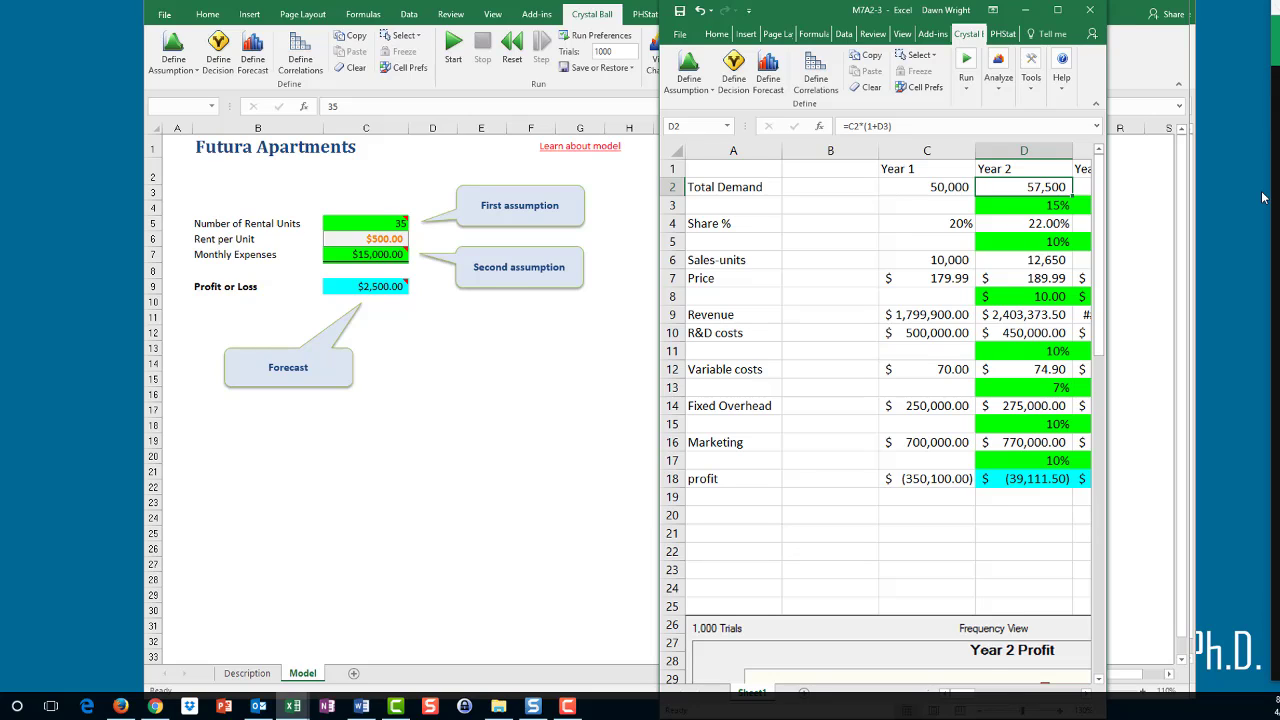
Step: Examine the Year 2 share growth assumption and Share % formula in column D, plus the Year 1 profit formula in C18
left_click(1029, 246)
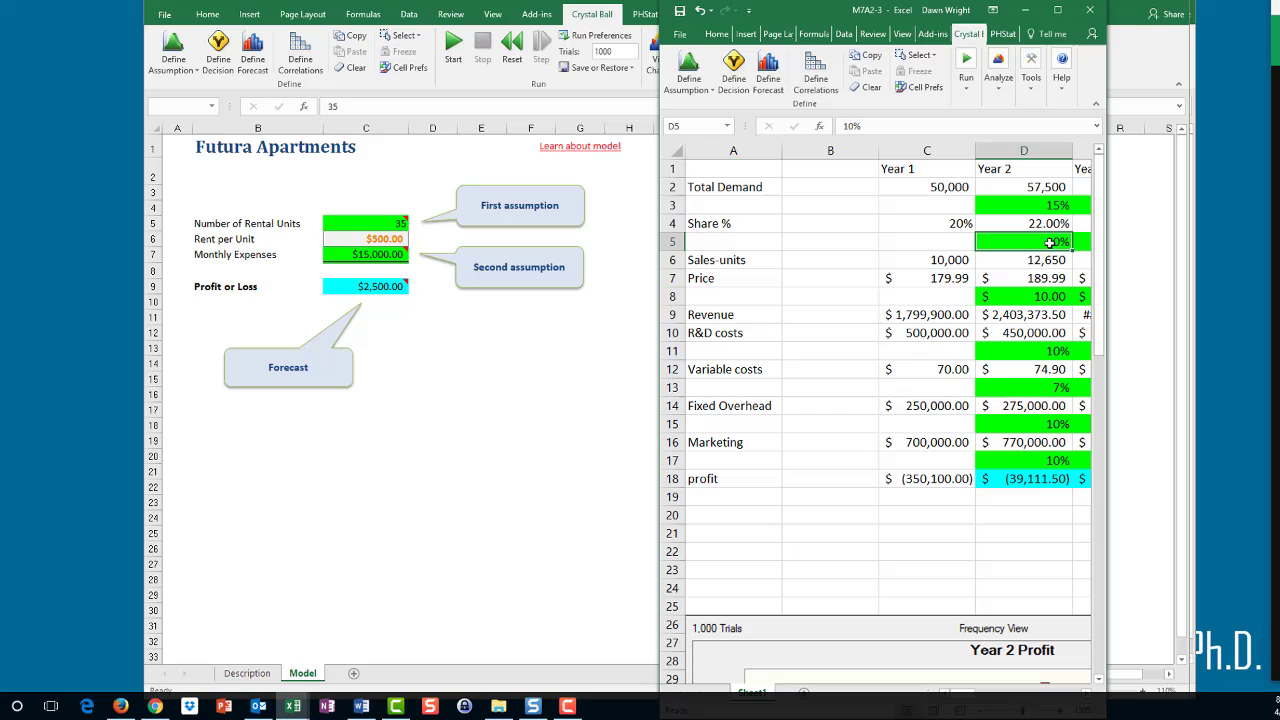
left_click(1052, 224)
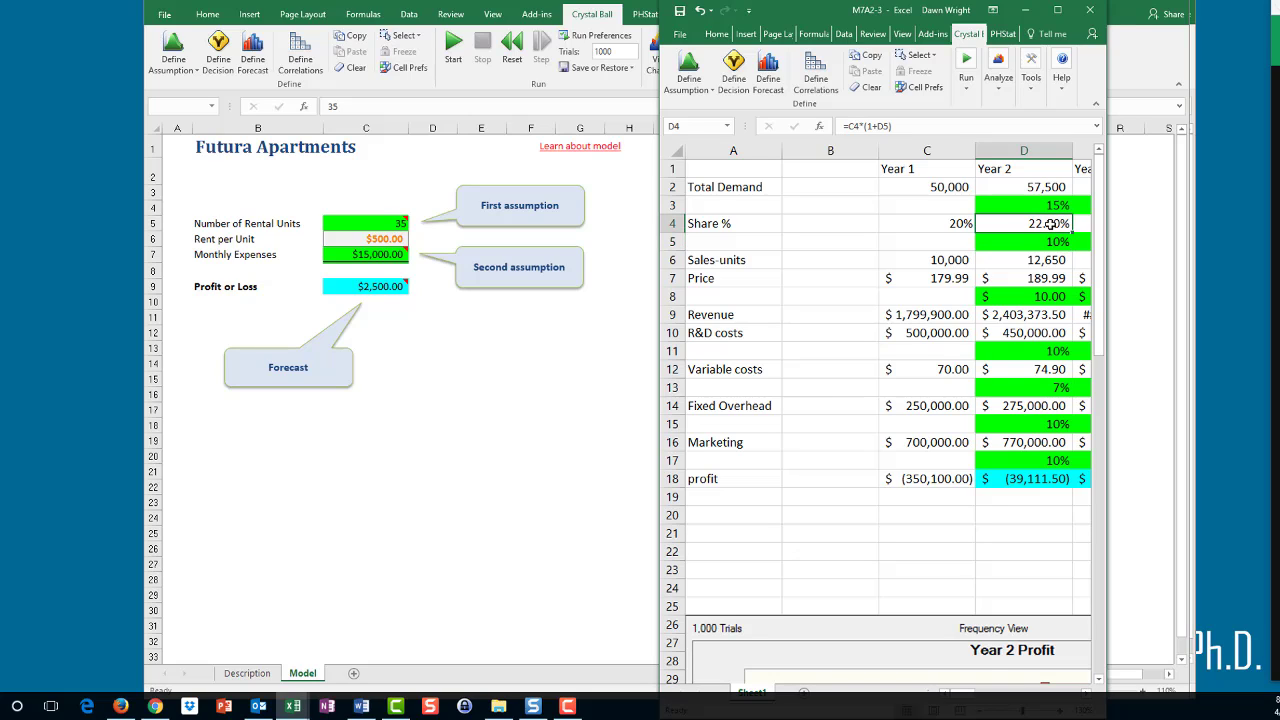
double_click(1052, 224)
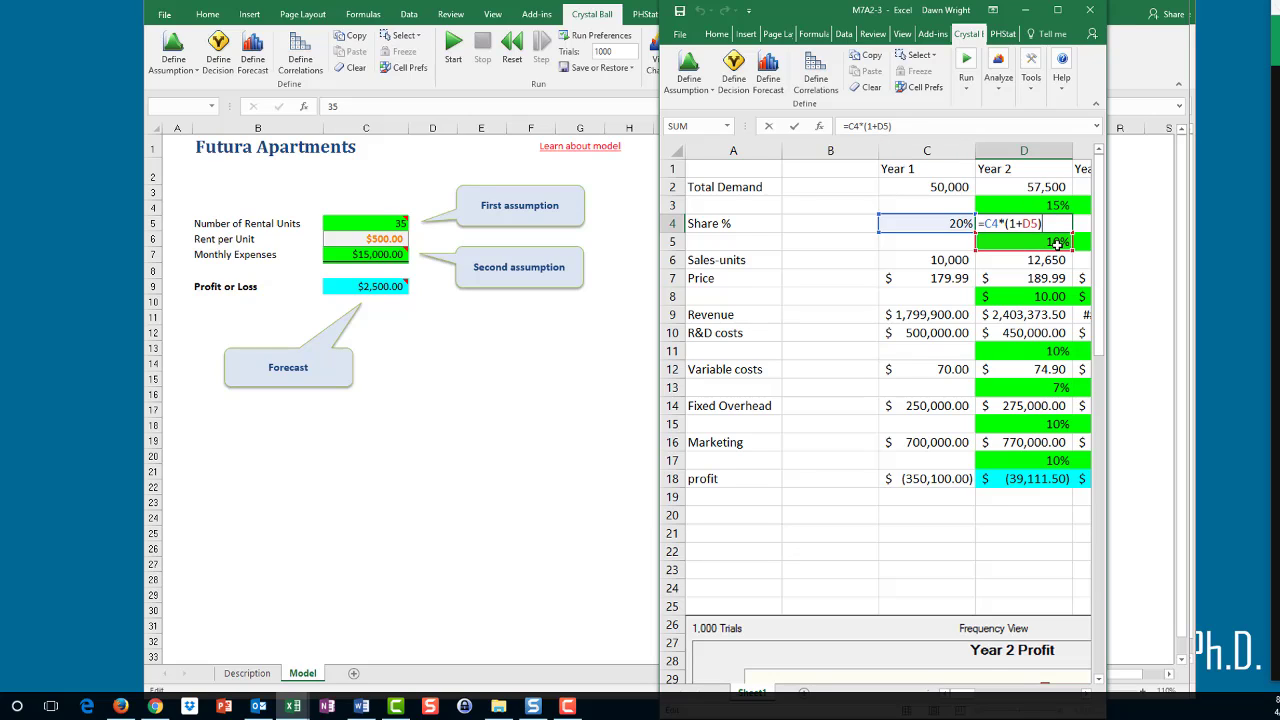
key("Escape")
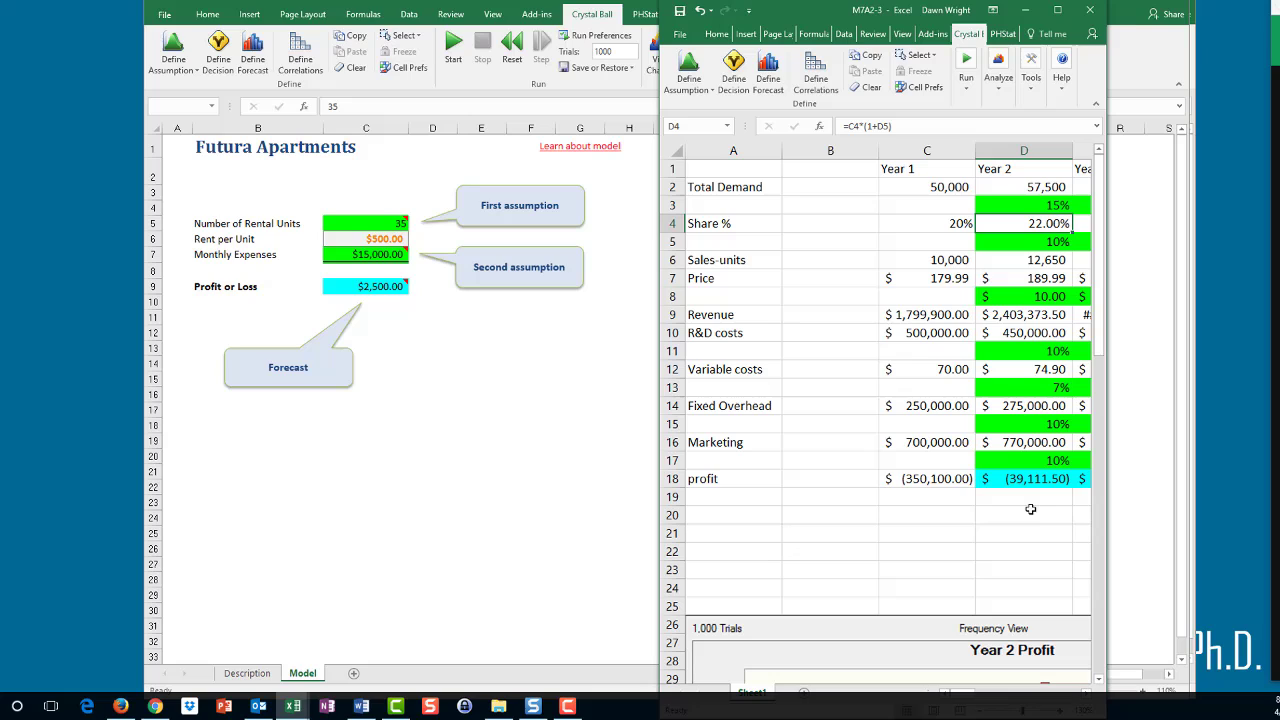
left_click(963, 479)
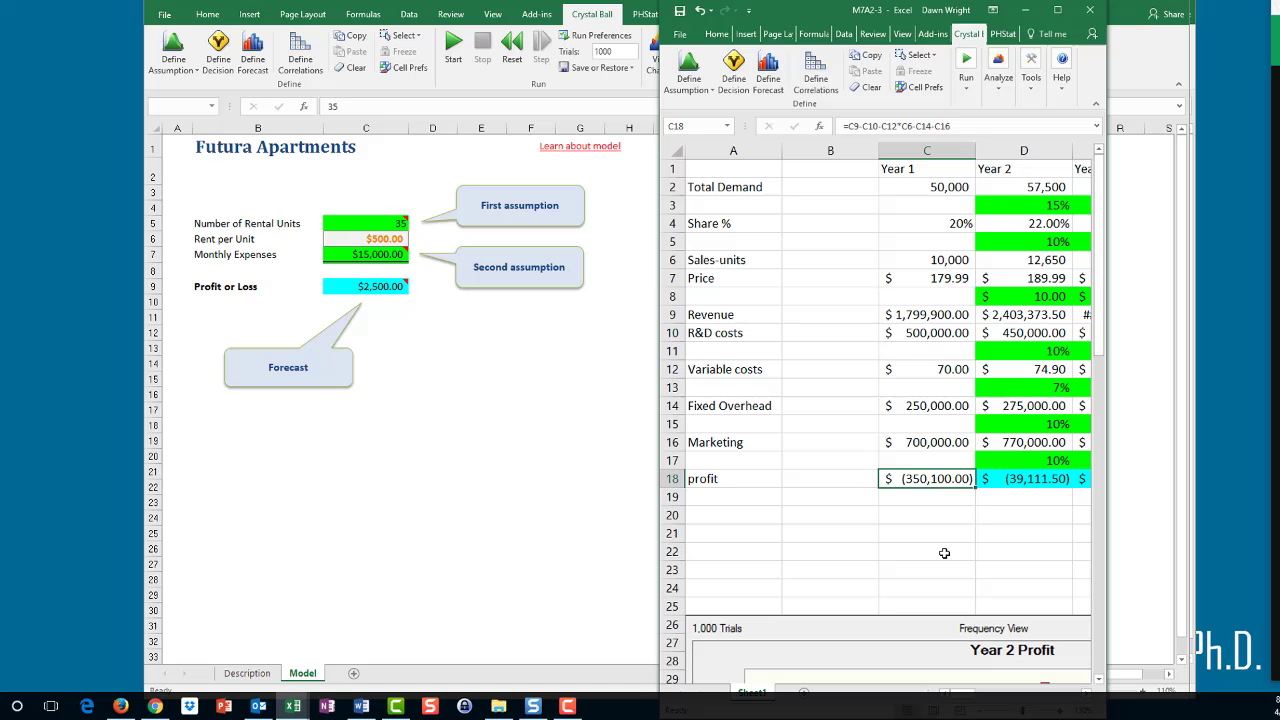
Step: Switch to the Futura Apartments model and read the notes on the rental units, monthly expenses, and profit or loss cells
left_click(619, 406)
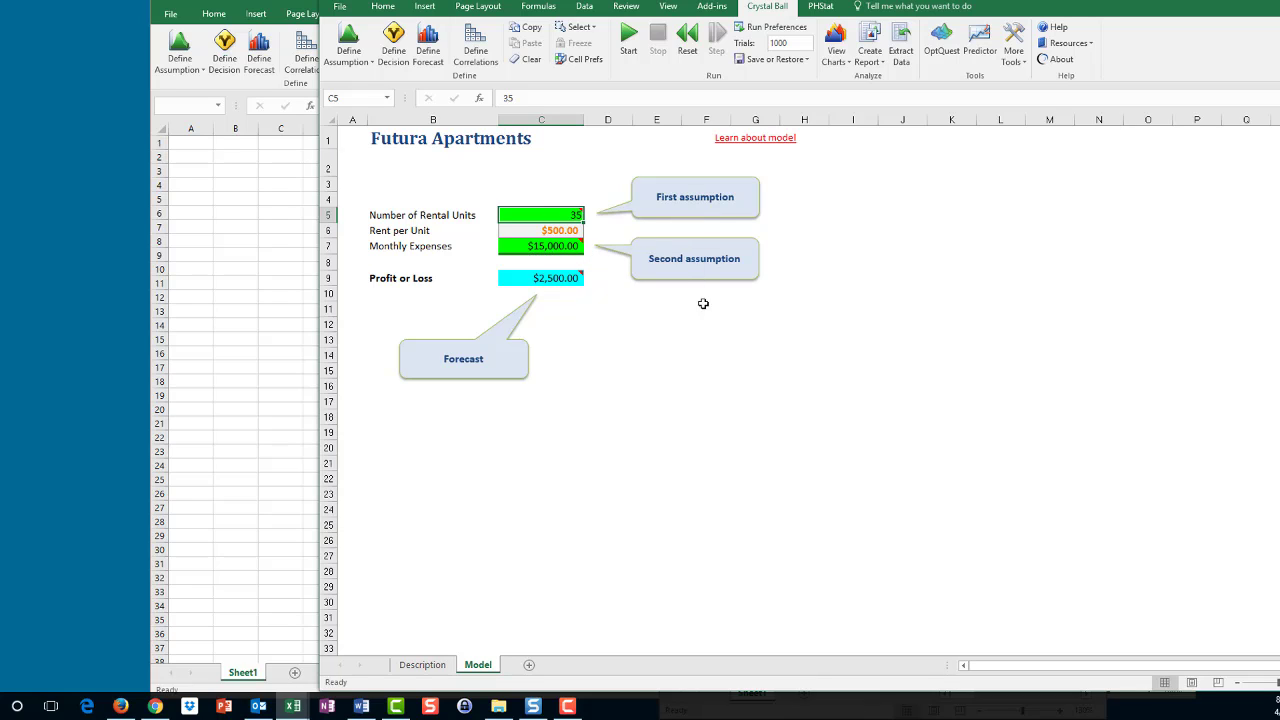
mouse_move(586, 216)
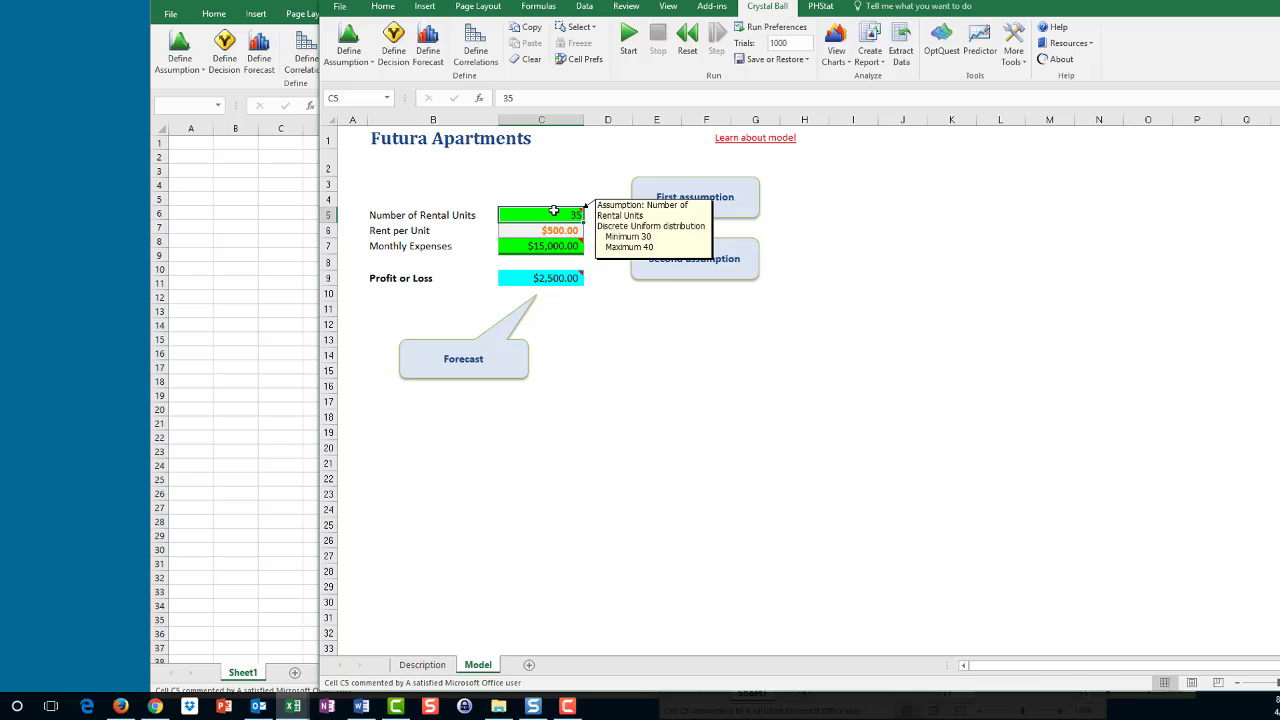
mouse_move(569, 245)
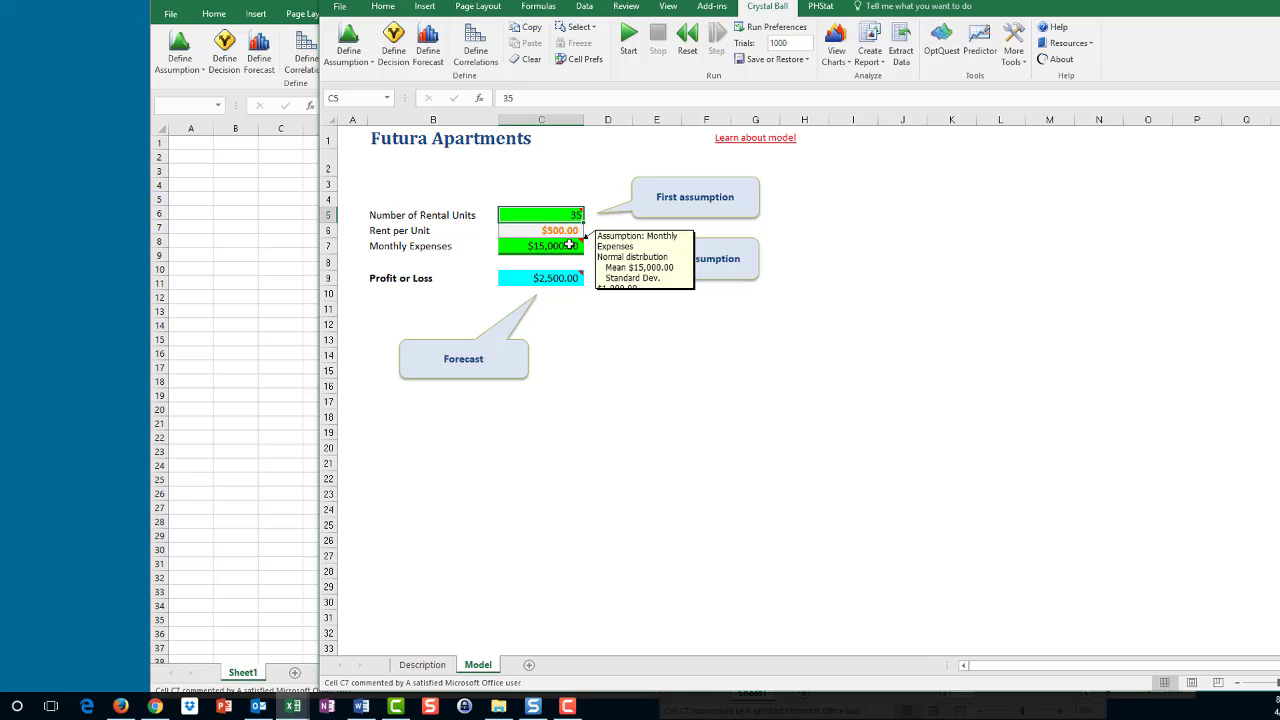
mouse_move(565, 282)
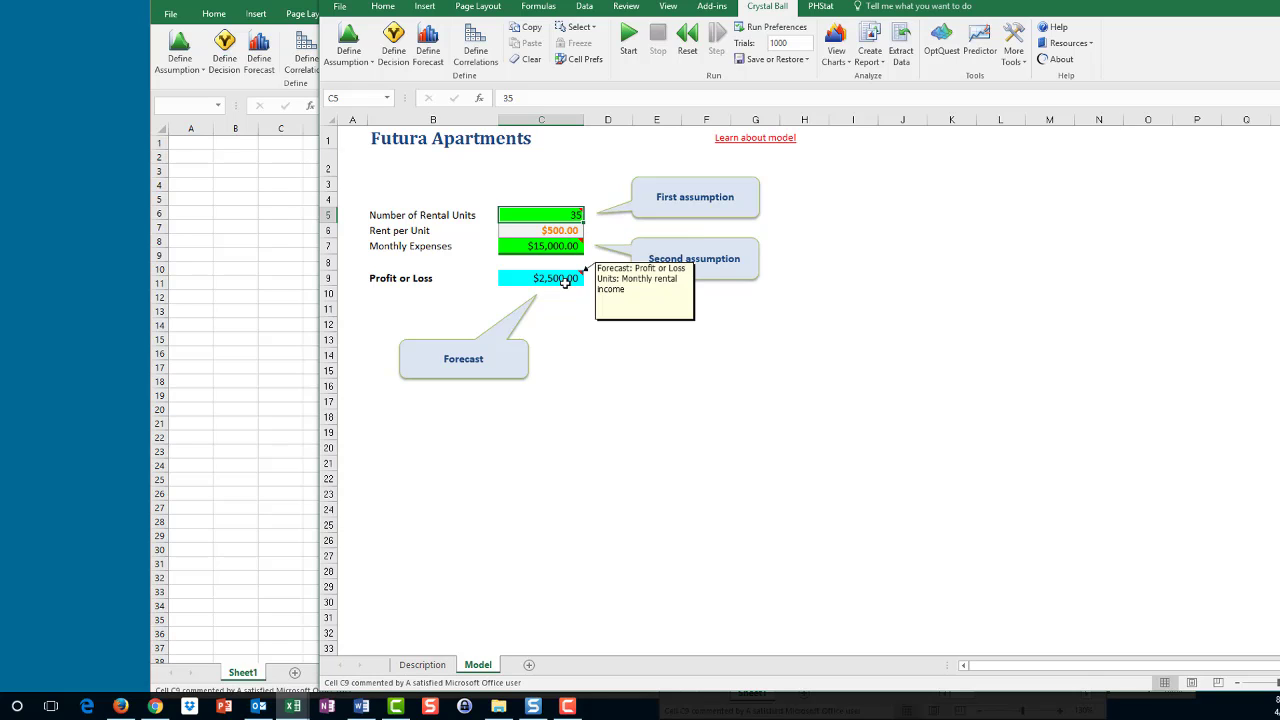
Step: Run the Crystal Ball simulation with 1,000 trials and close its control panel
left_click(627, 31)
left_click(803, 368)
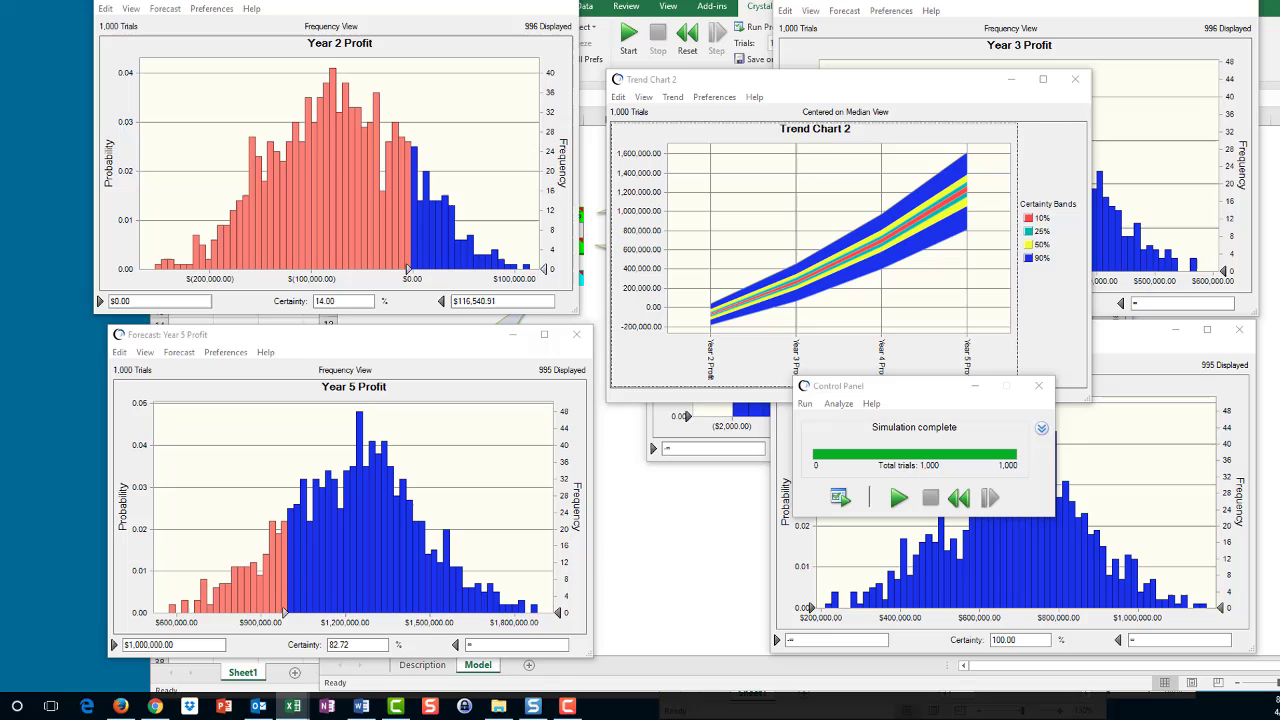
left_click(1037, 388)
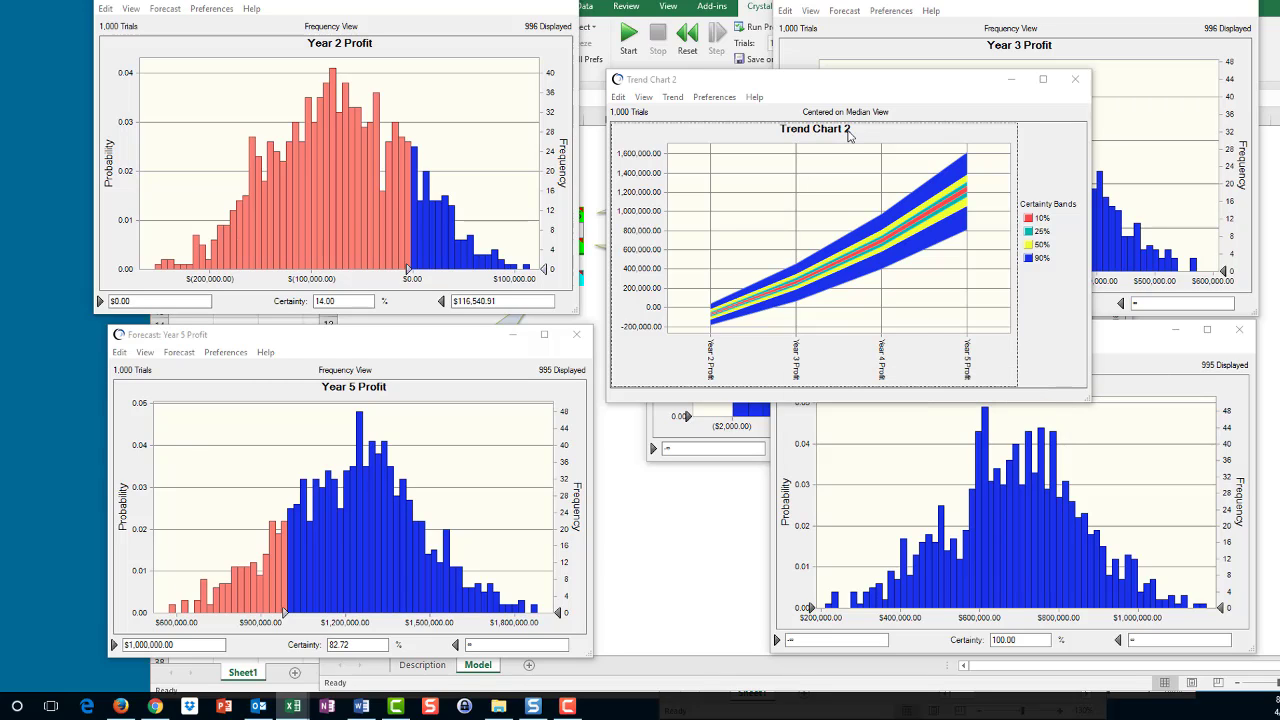
Step: Minimize Trend Chart 2 and the Year 2 to Year 5 profit forecasts, leaving only the Profit or Loss forecast open
left_click(1012, 80)
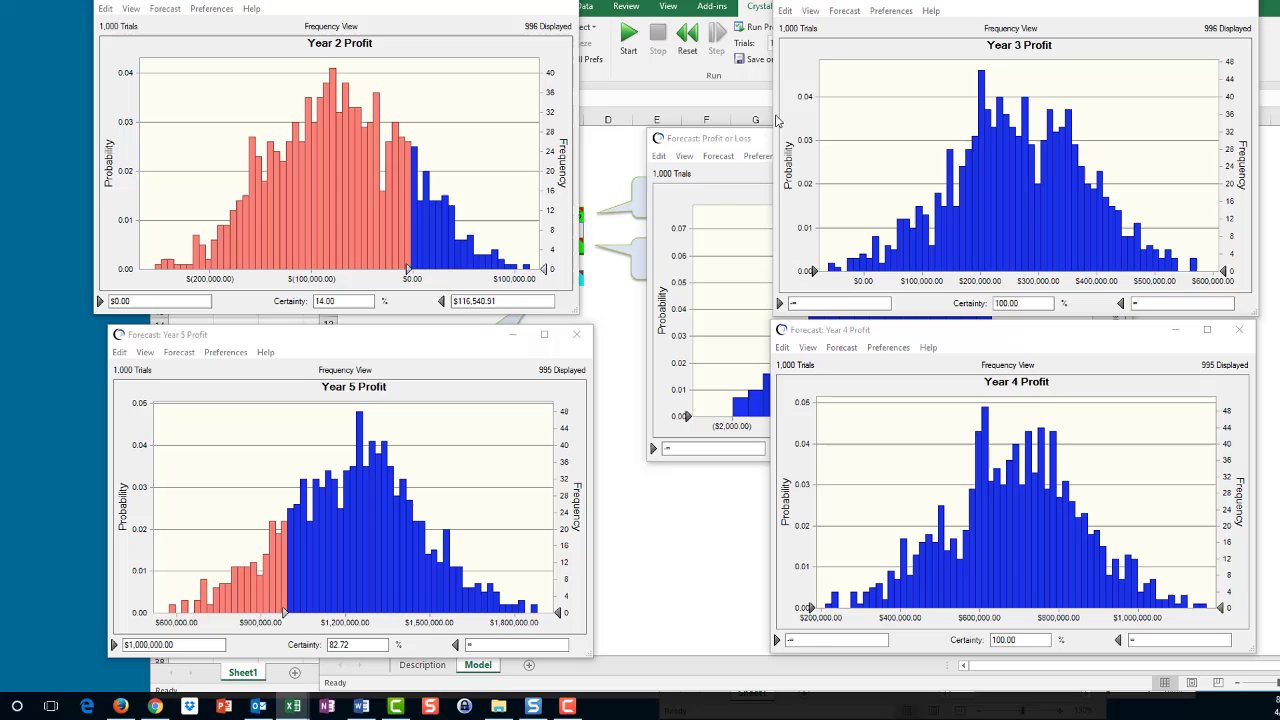
left_click(505, 2)
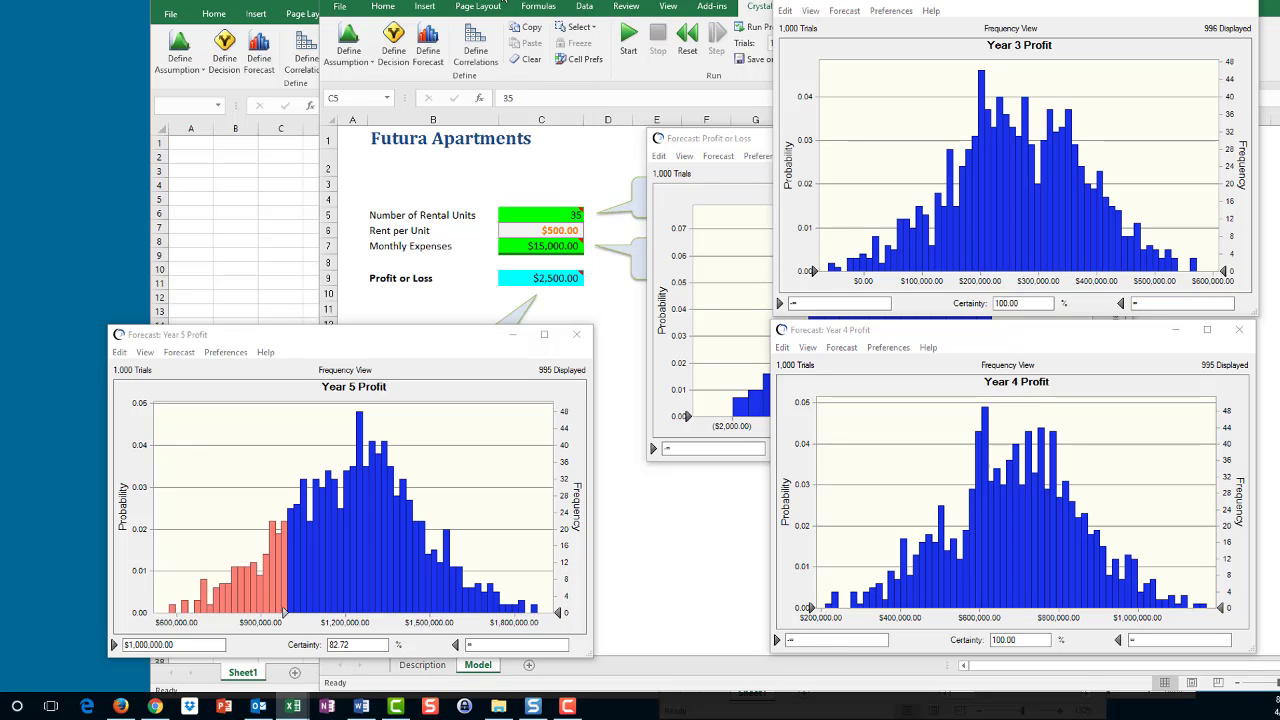
left_click(515, 335)
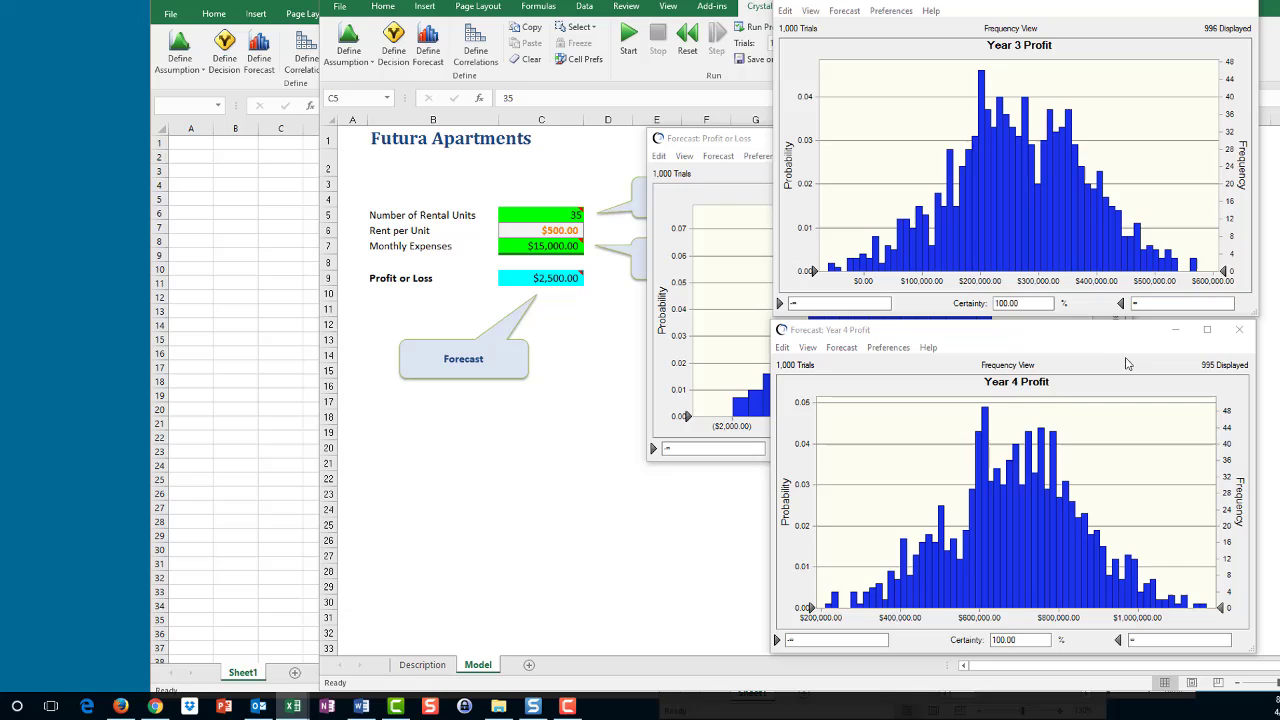
left_click(1176, 330)
left_click(1184, 13)
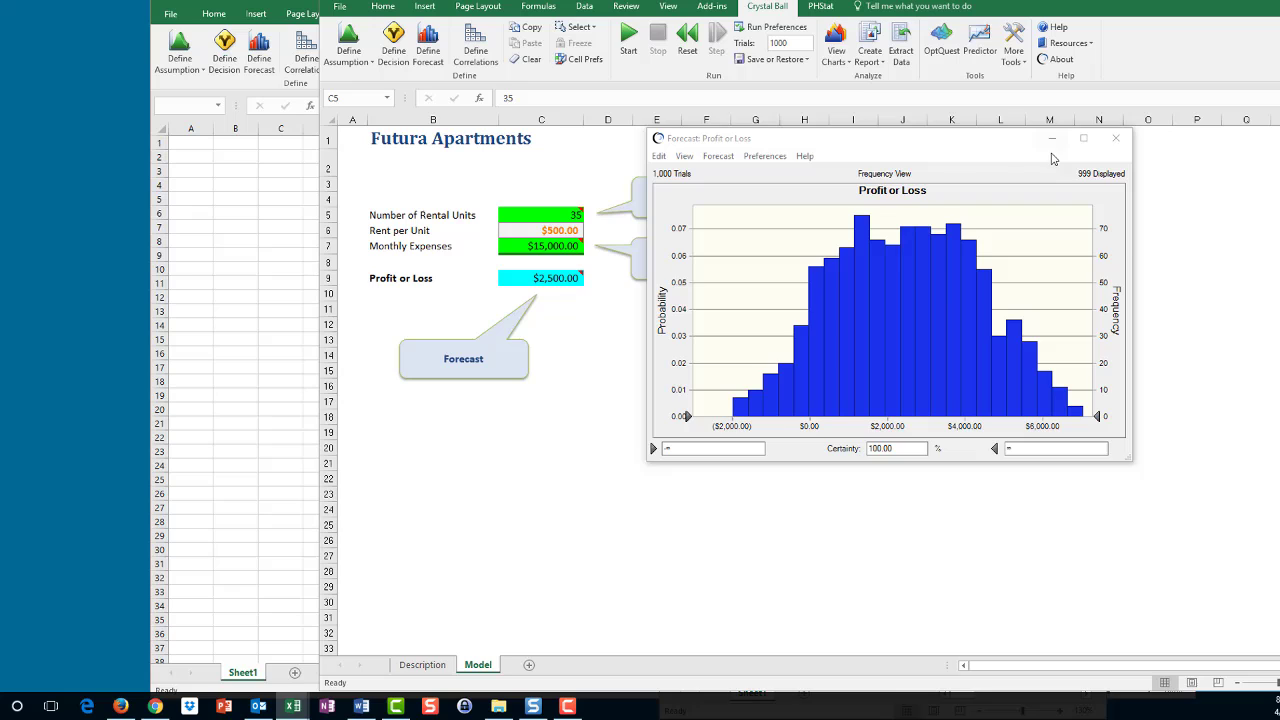
Step: Review the Profit or Loss forecast's statistics beside the model values and return the chart to the frequency view
left_click_drag(990, 152, 848, 196)
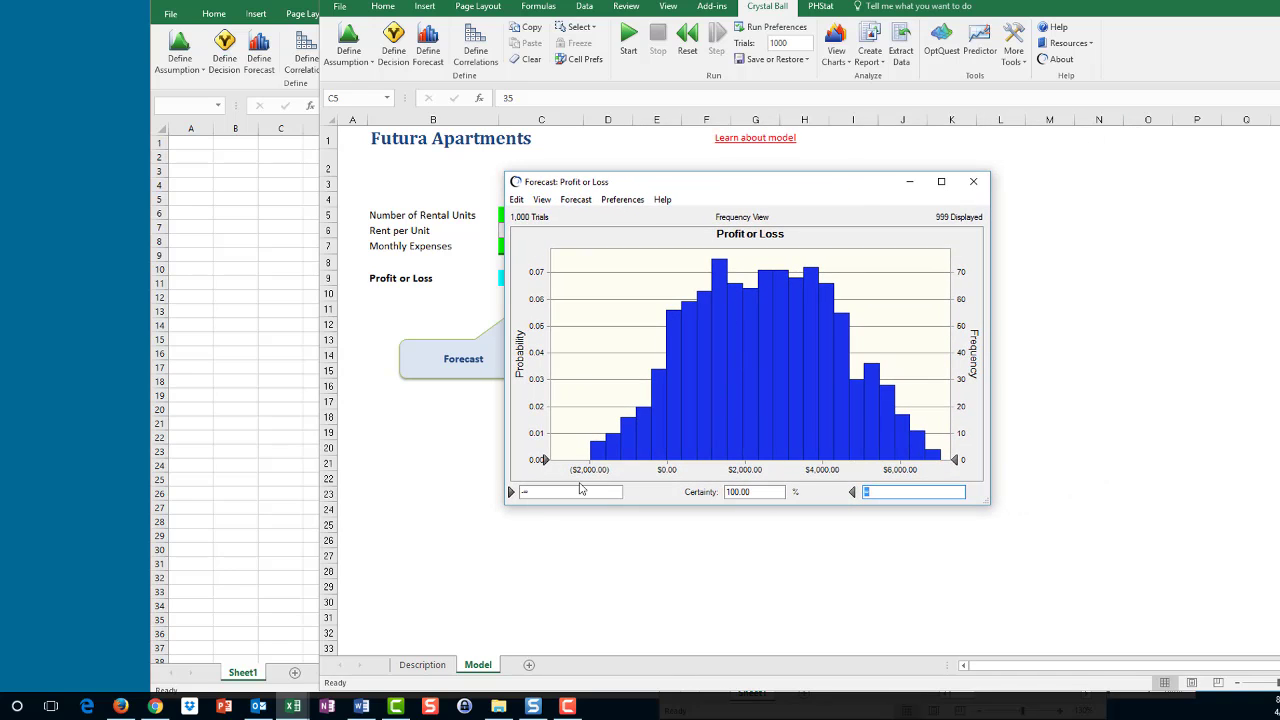
left_click_drag(752, 198, 845, 170)
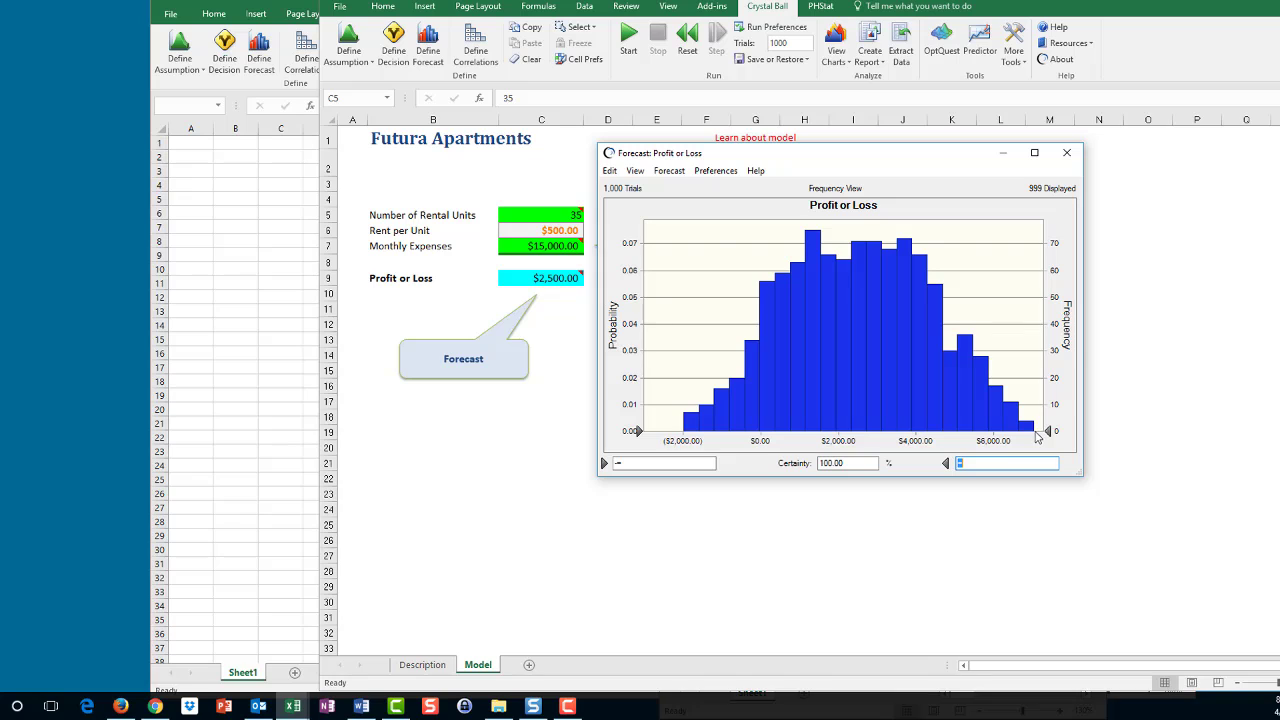
left_click(635, 170)
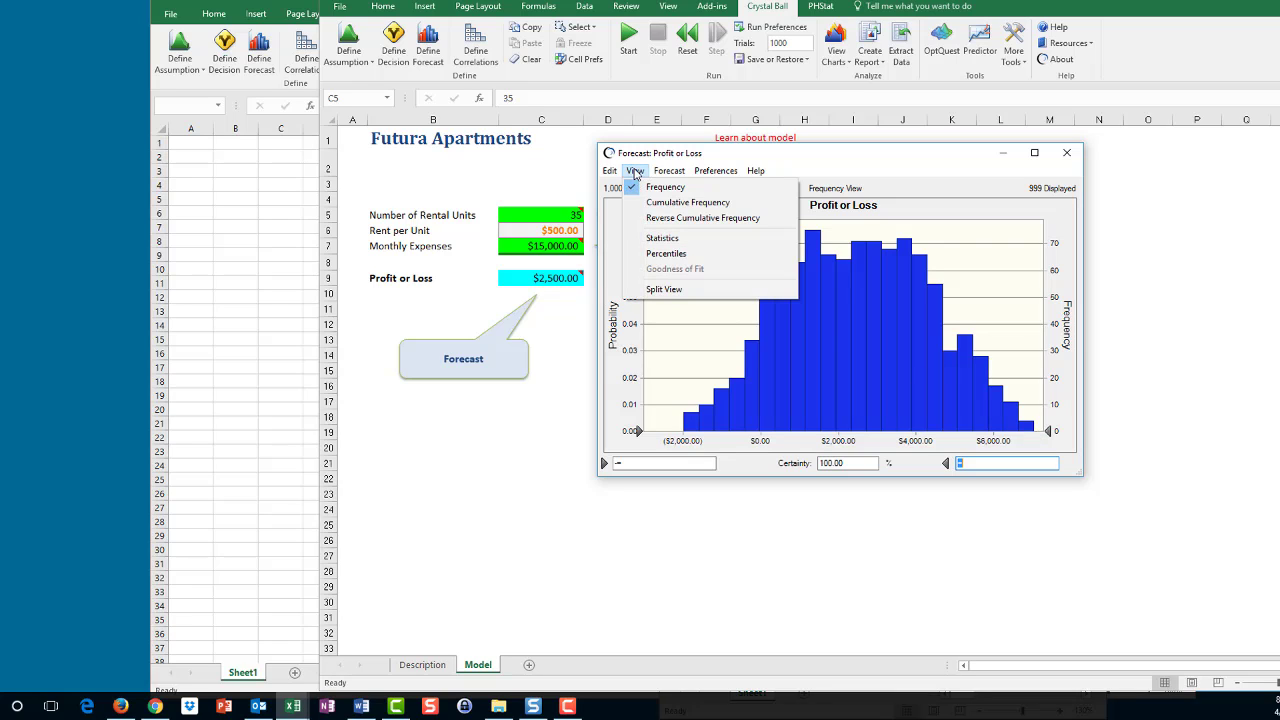
left_click(662, 238)
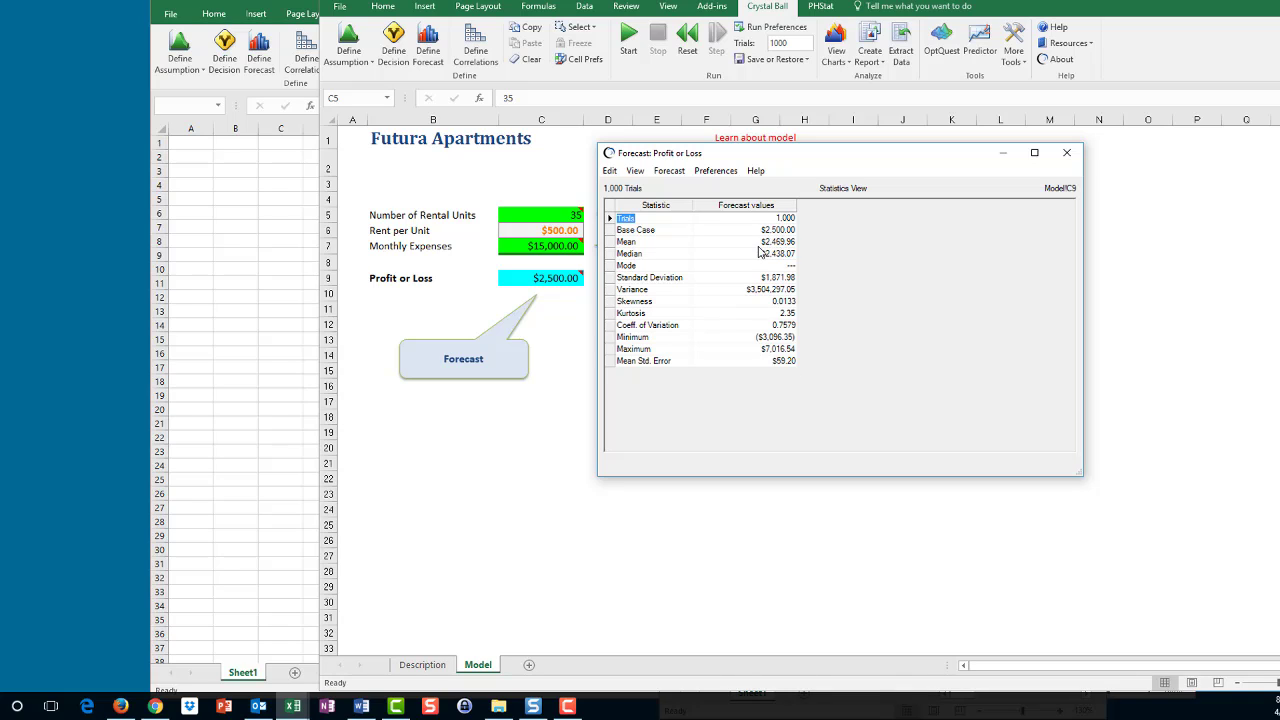
left_click(635, 171)
left_click(648, 190)
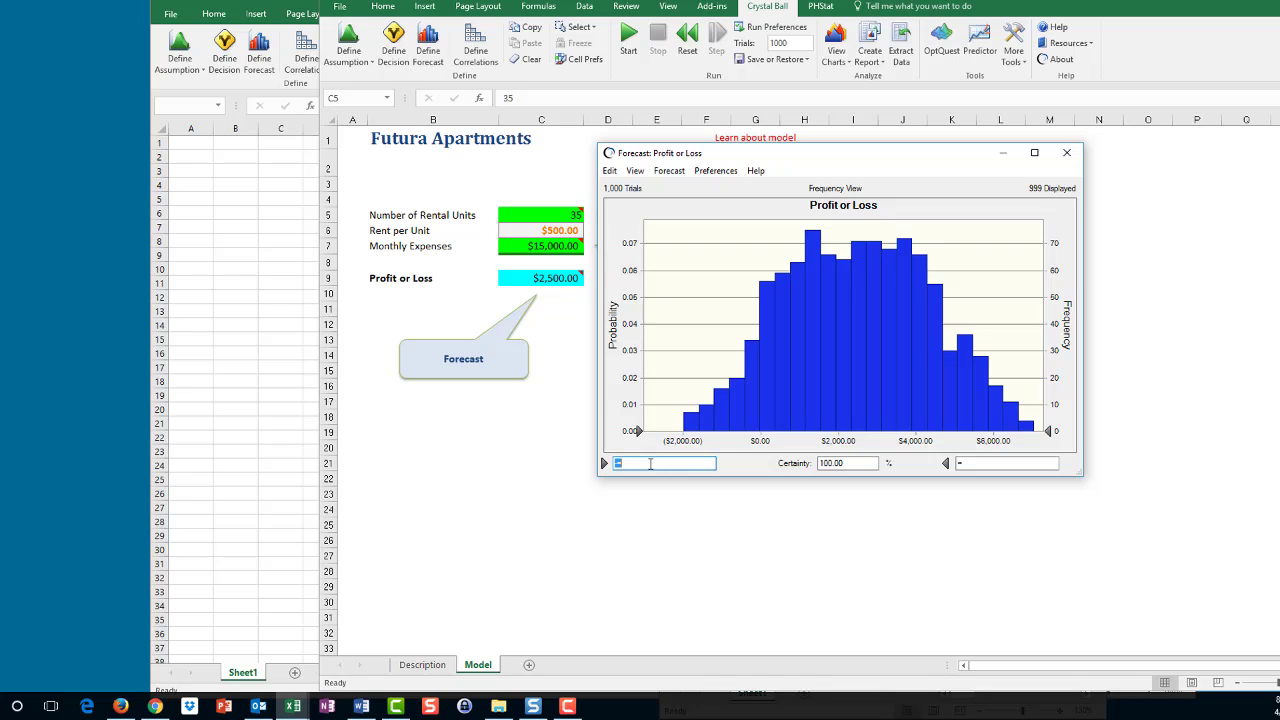
Step: Set the Profit or Loss forecast's lower certainty bound to $0 to check the certainty, and reset the bound to negative infinity
double_click(617, 464)
type("0")
key("Return")
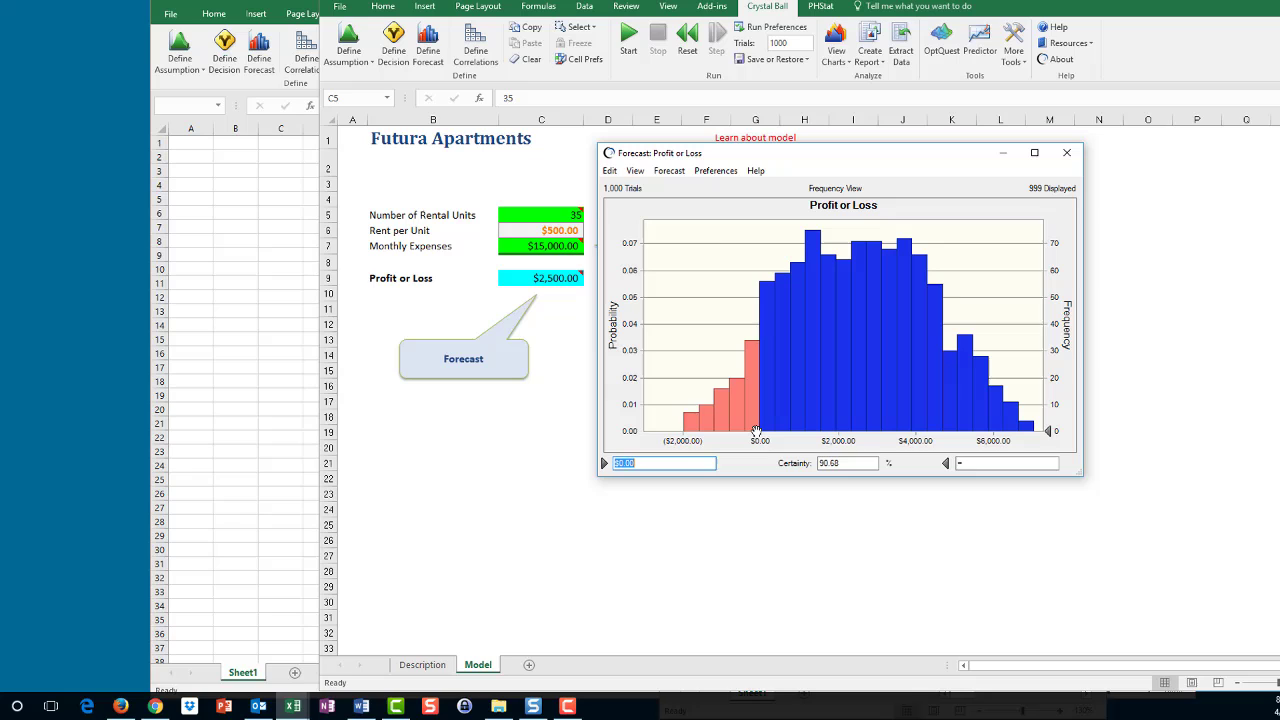
left_click_drag(755, 432, 637, 432)
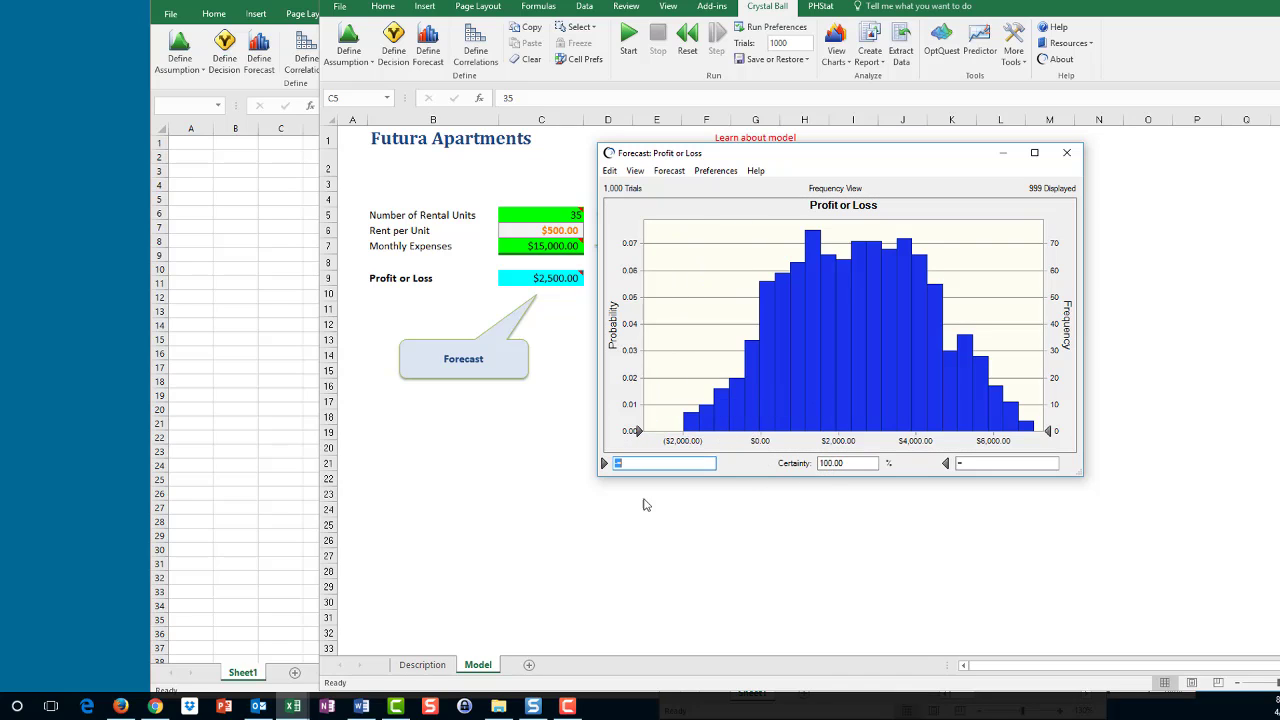
Step: Set the Profit or Loss forecast's upper certainty bound to $4,000 and check the certainty
left_click(958, 463)
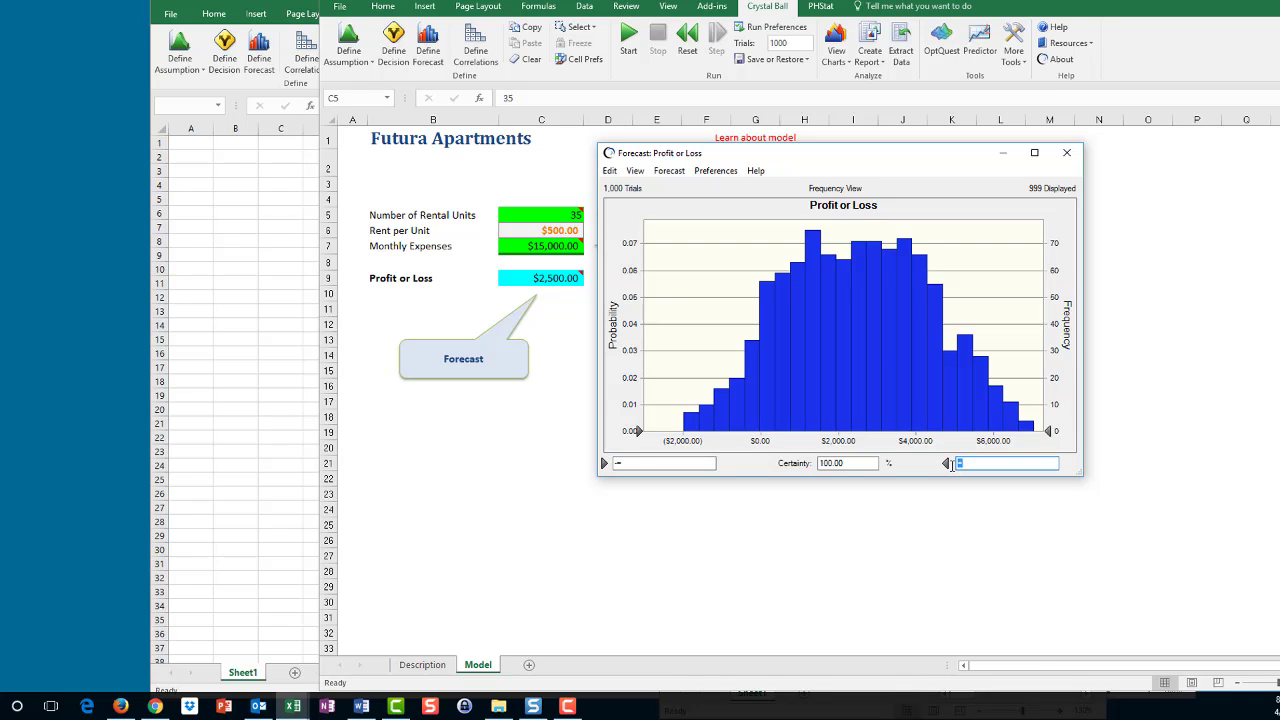
type("4000")
key("Return")
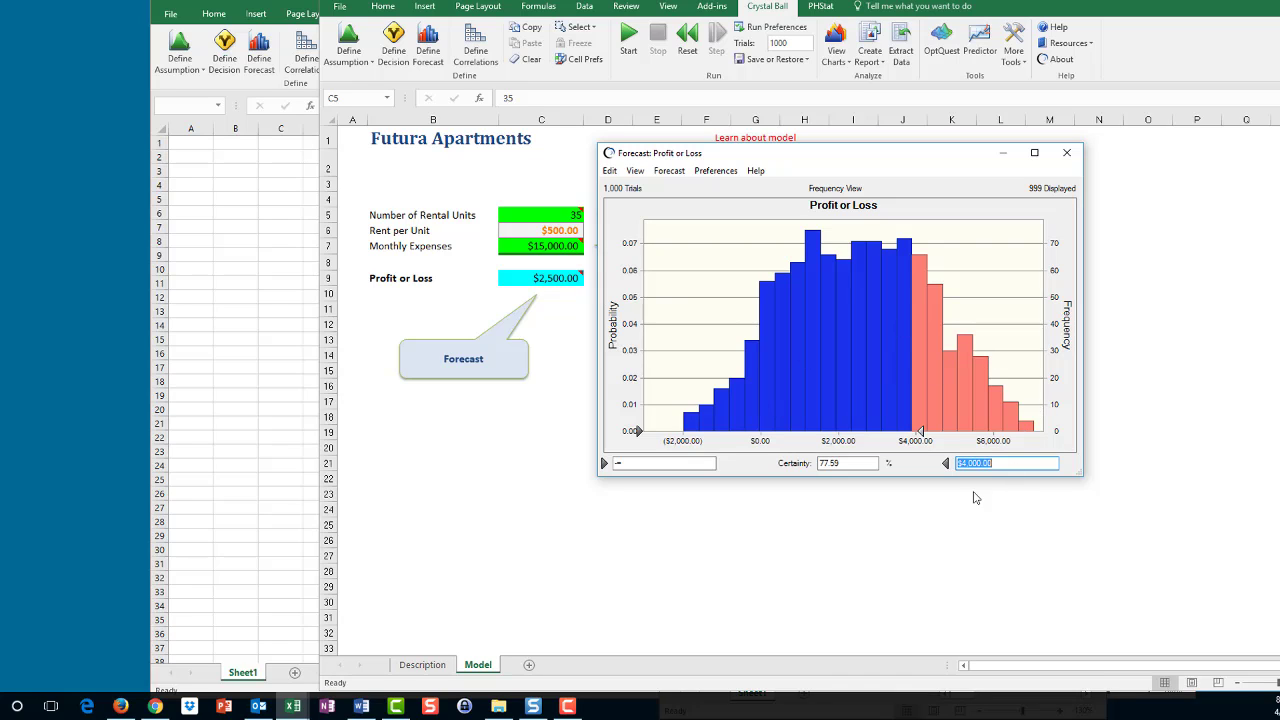
Step: Explore narrower and wider certainty ranges by moving both chart markers, ending at about $307 and $5,329
left_click(640, 431)
left_click_drag(640, 431, 803, 420)
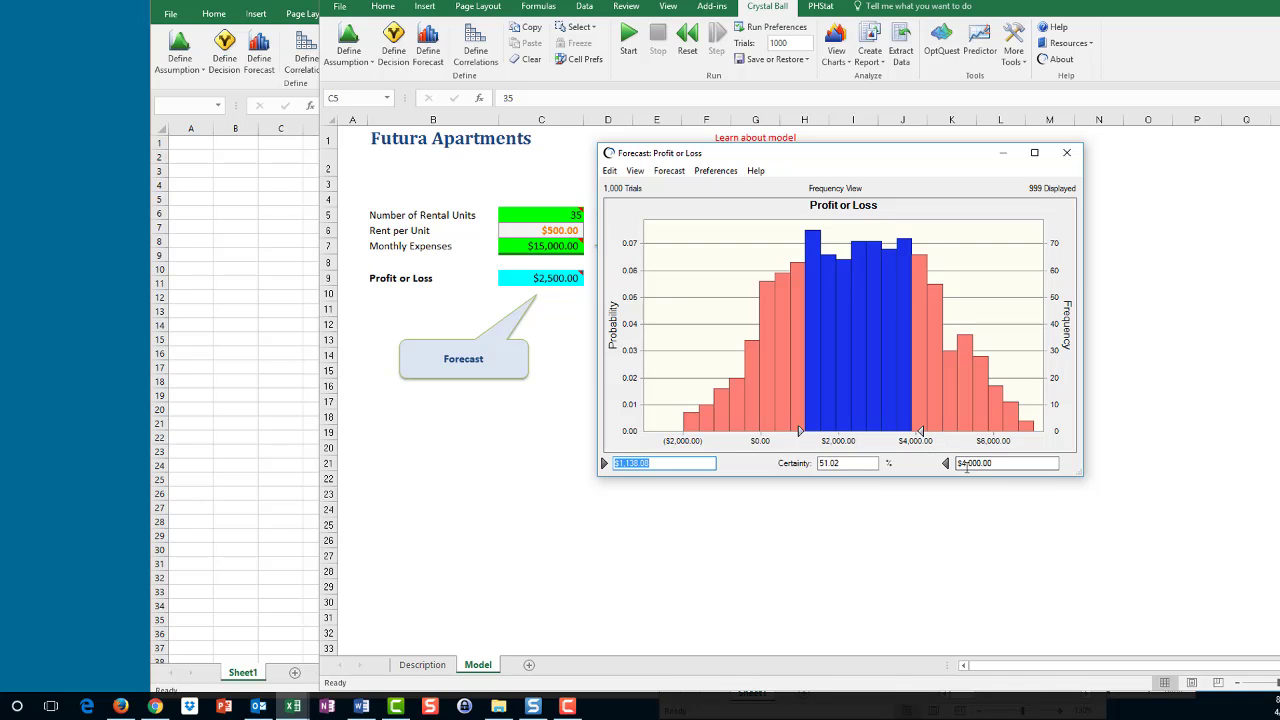
left_click_drag(920, 432, 997, 432)
left_click_drag(800, 432, 770, 436)
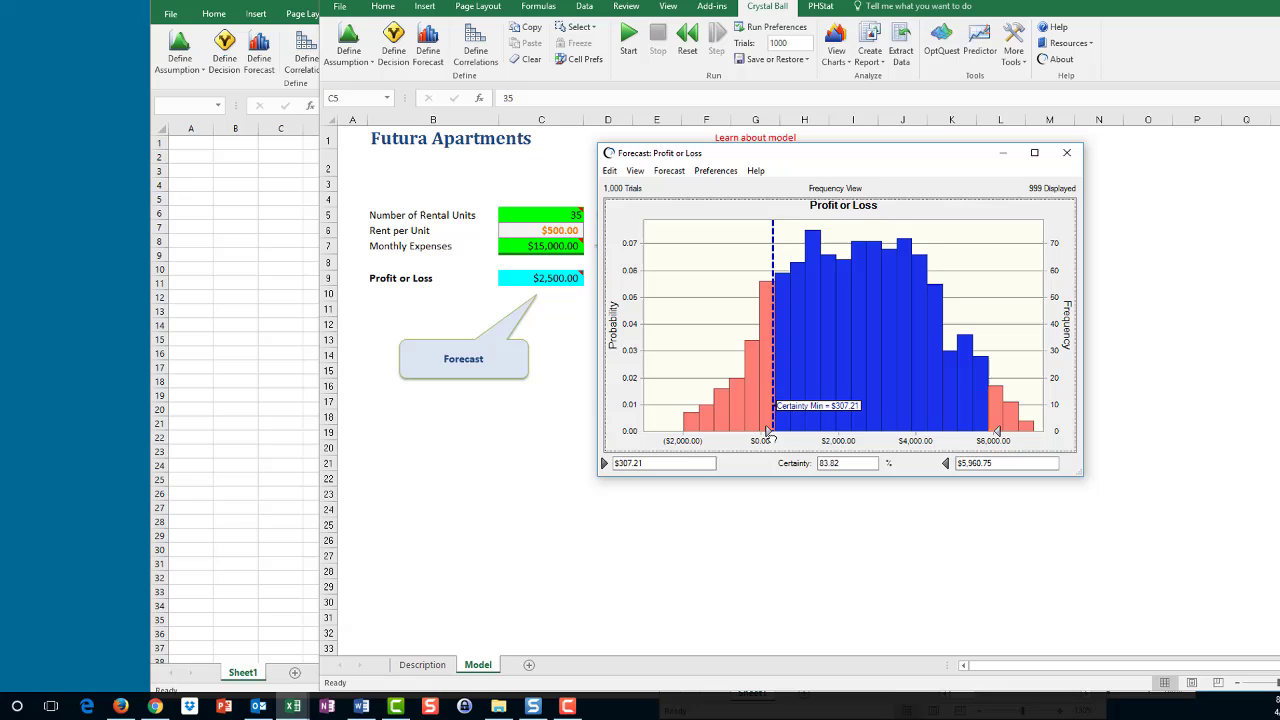
left_click_drag(997, 432, 968, 431)
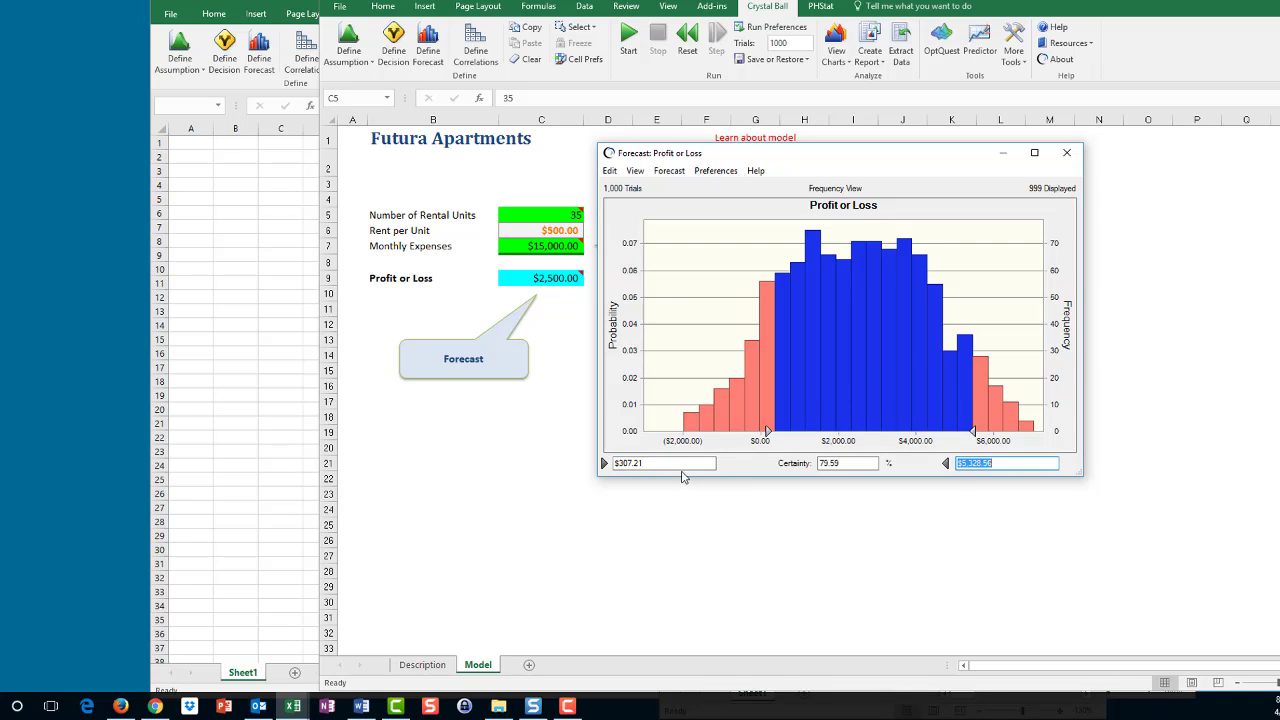
Step: Set the Profit or Loss forecast's certainty range to run from $500 to $6,000
left_click(618, 463)
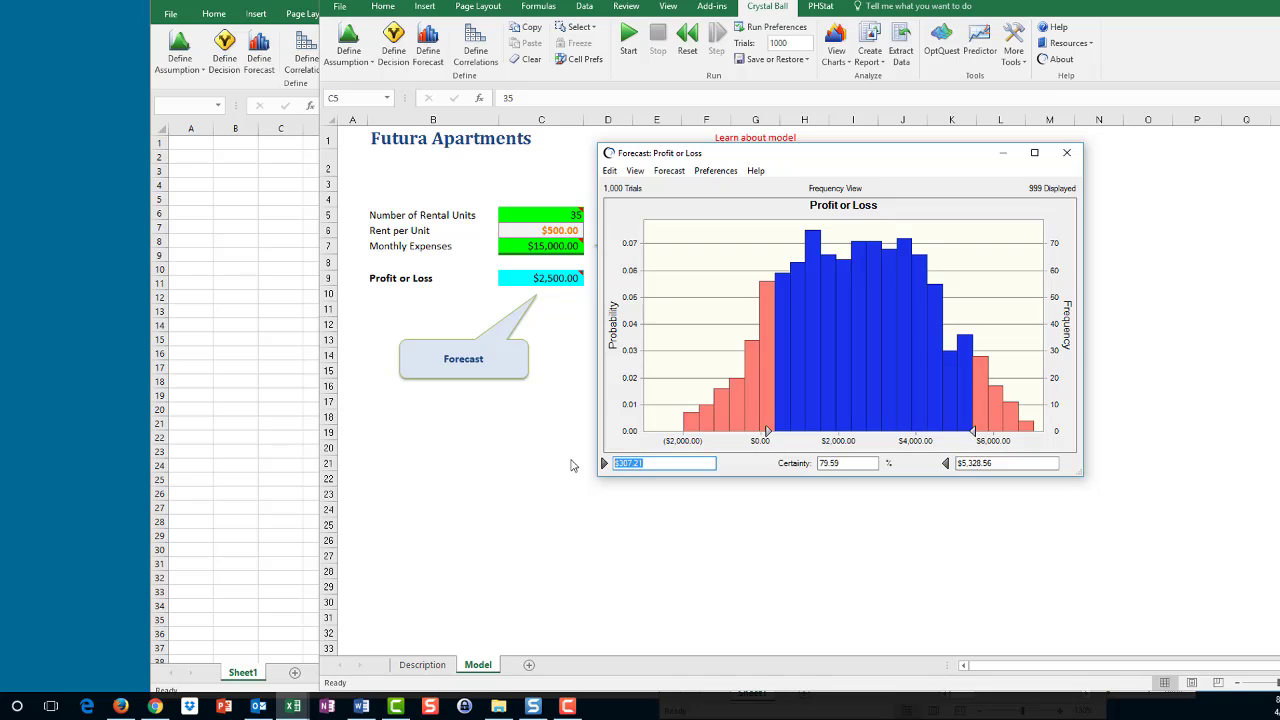
type("500")
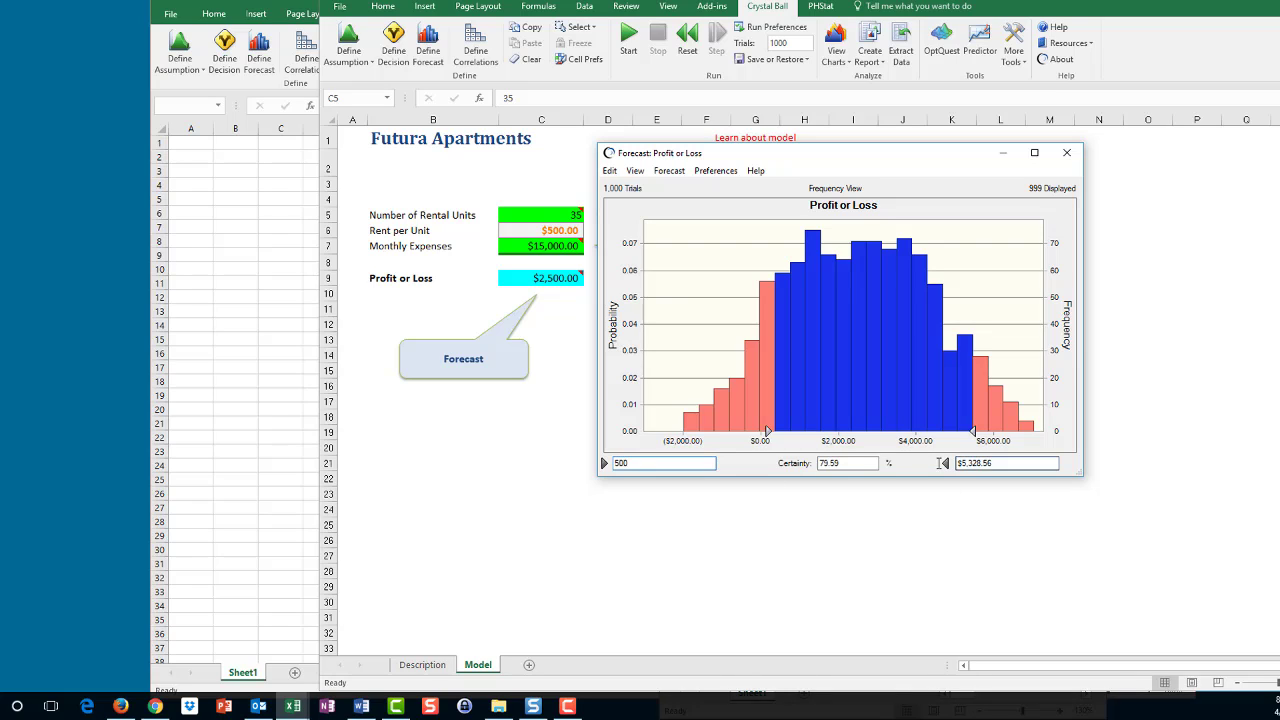
key("Tab")
type("6,")
type("00")
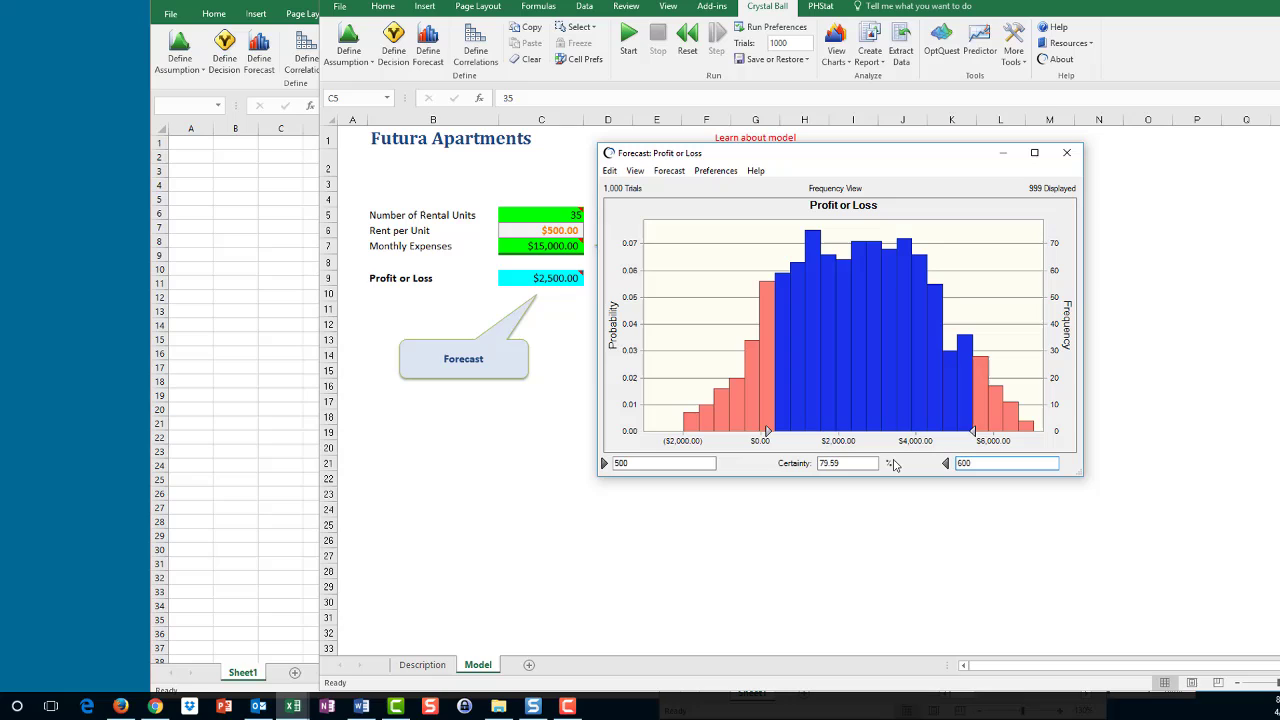
type("0")
key("Return")
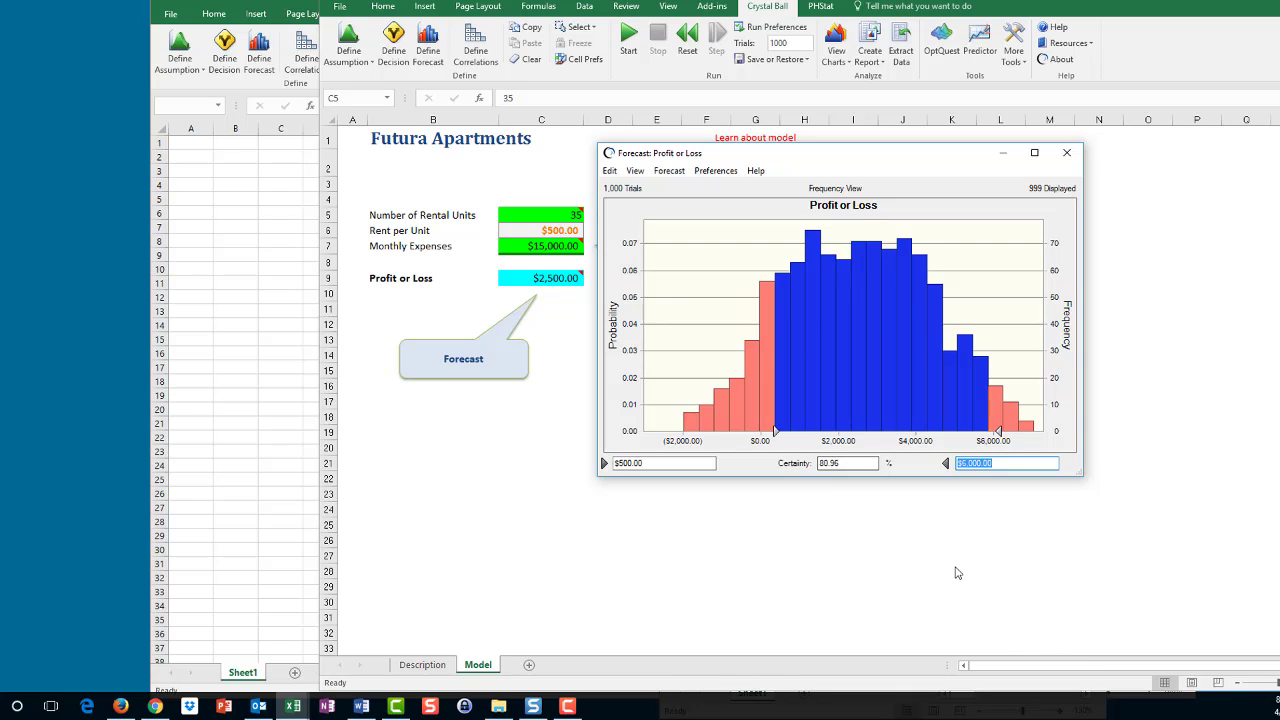
Step: Open the list of sensitivity charts, select Year 2 Profit, and try to start a new sensitivity chart
left_click(633, 172)
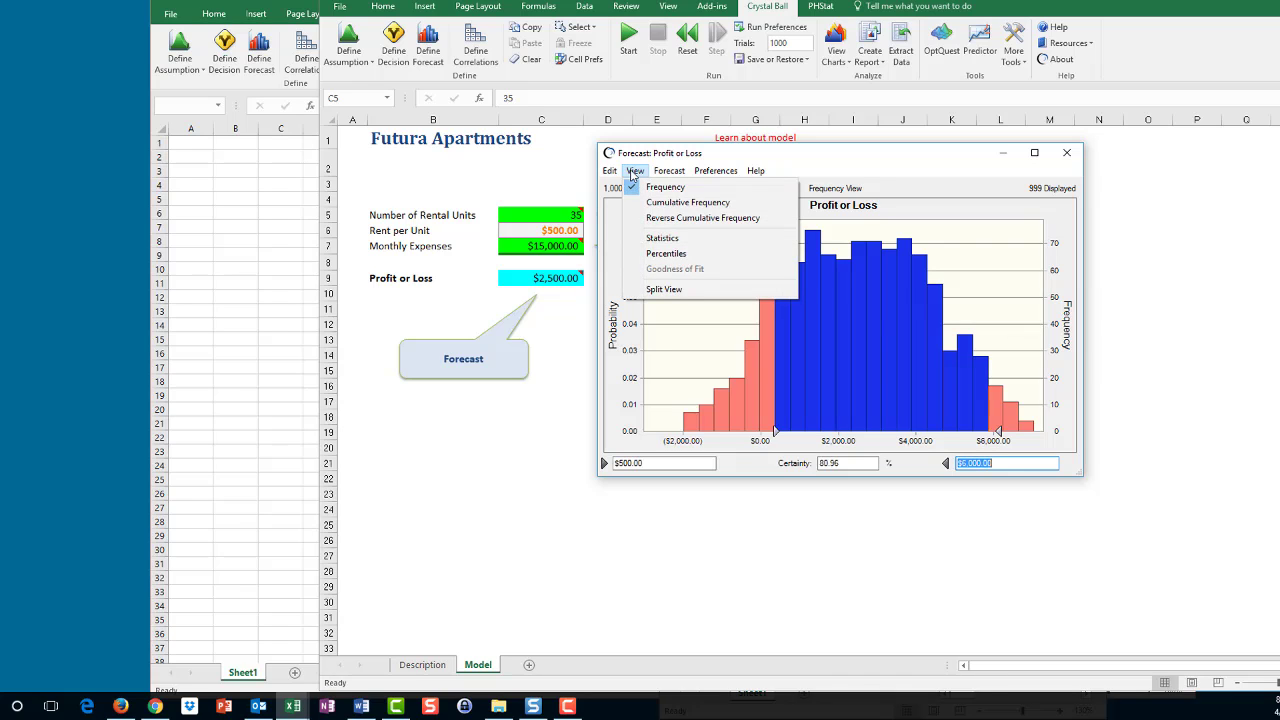
left_click(668, 8)
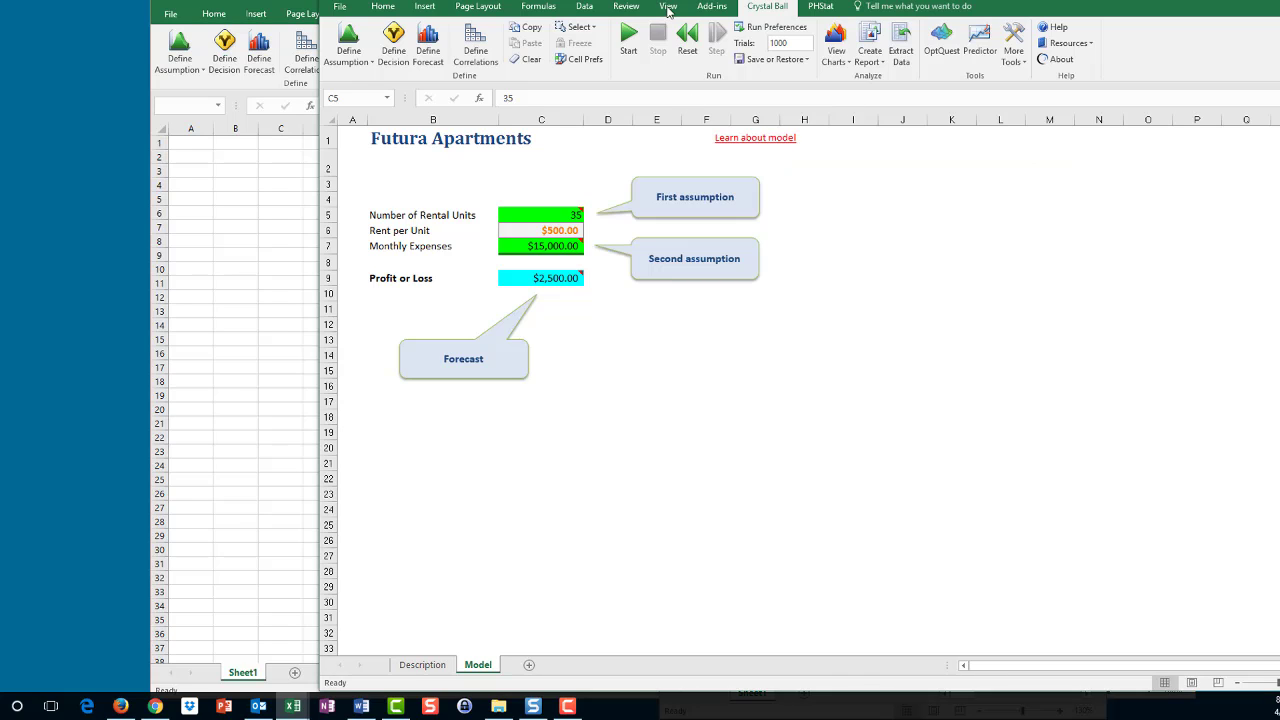
left_click(668, 8)
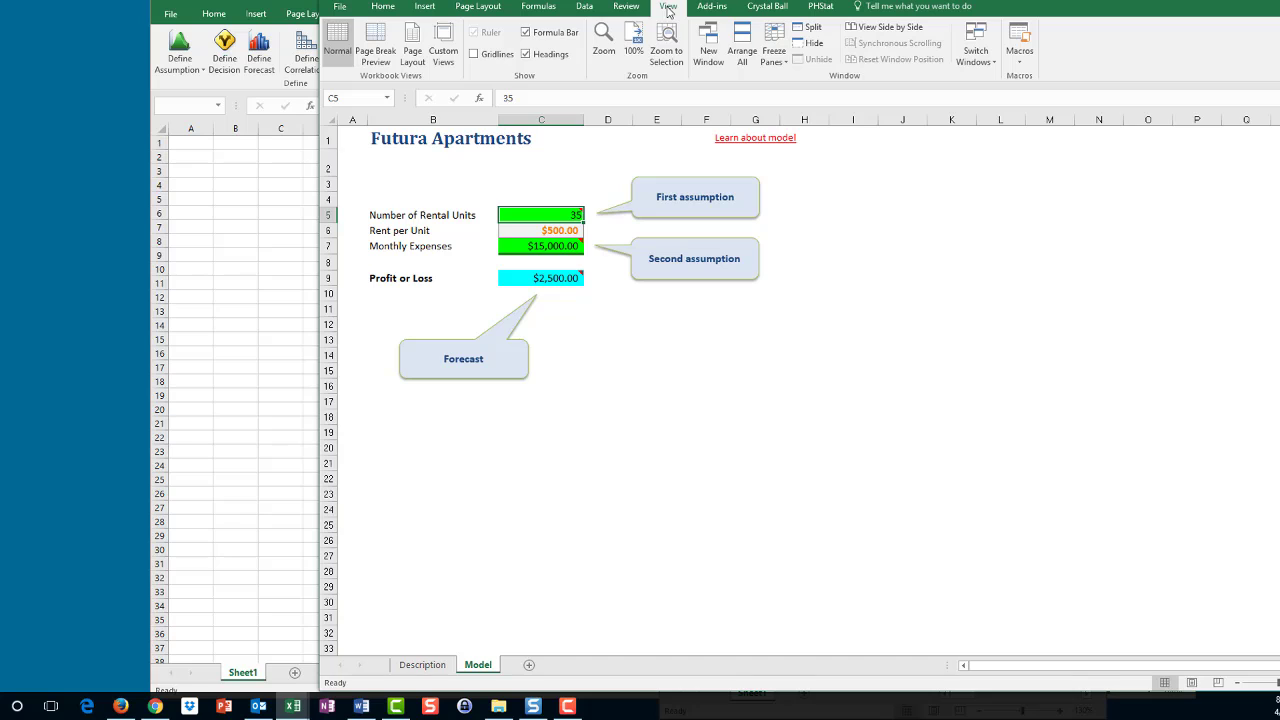
left_click(783, 8)
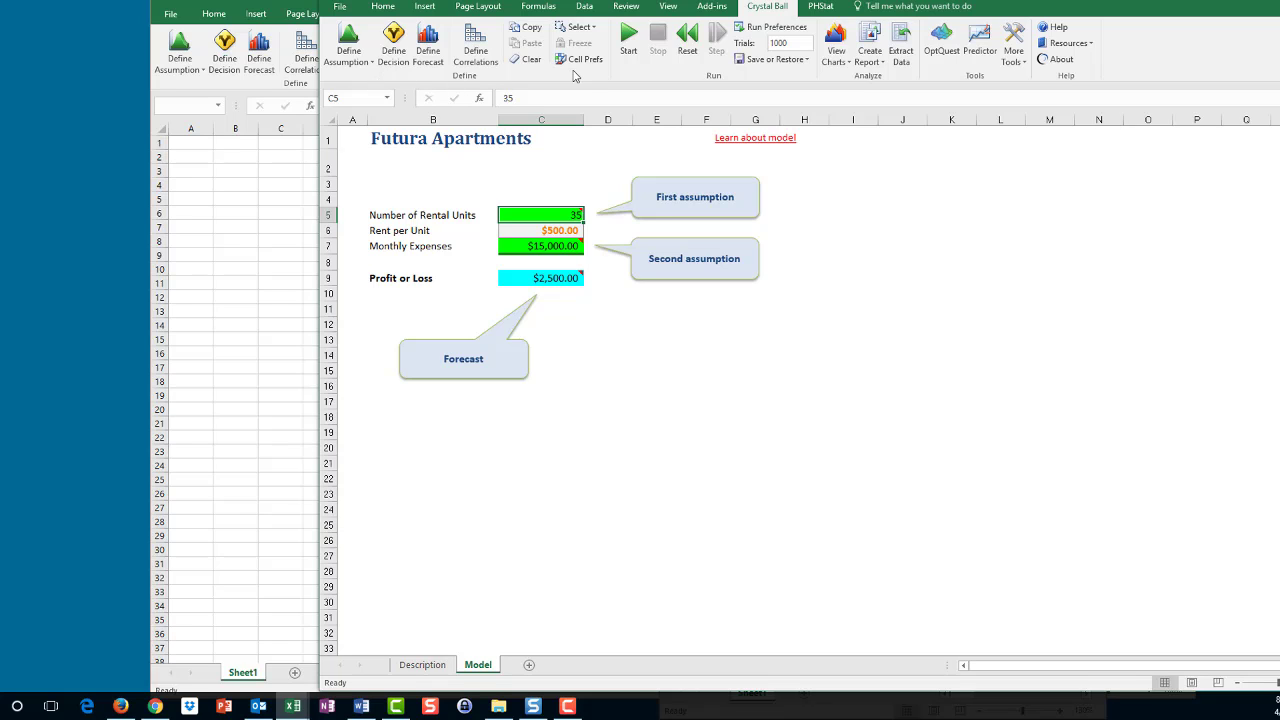
left_click(833, 50)
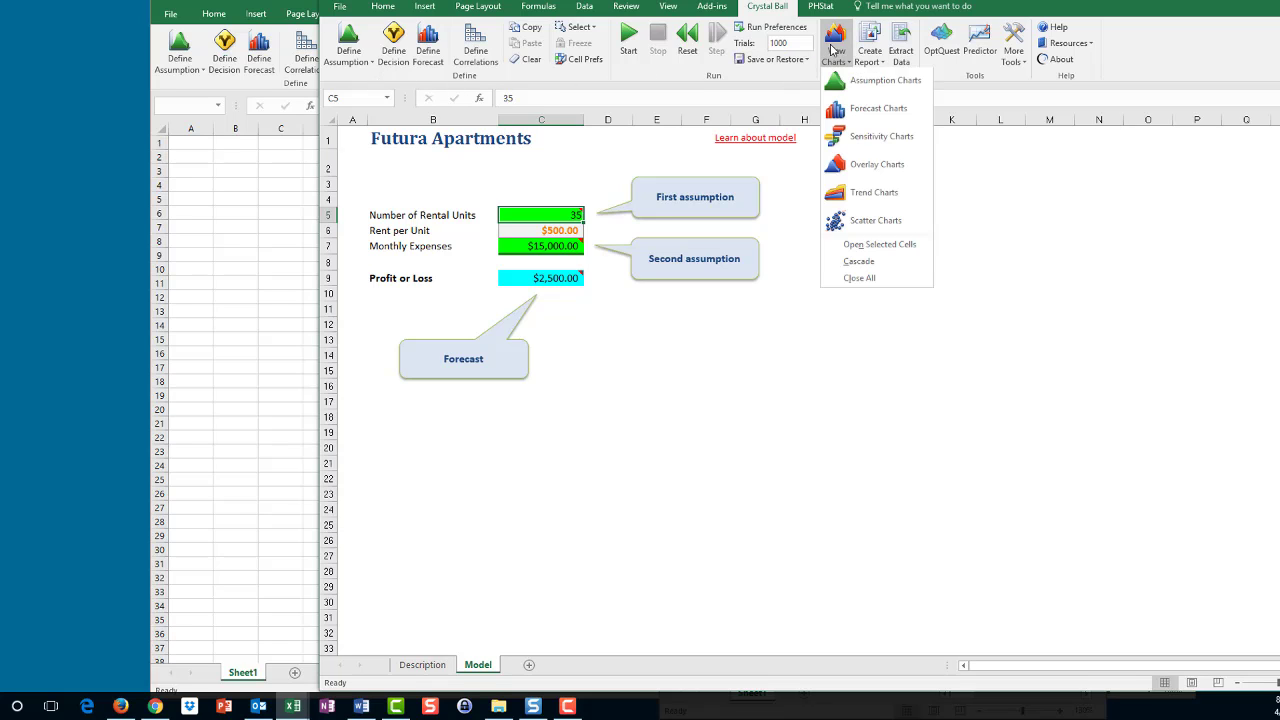
left_click(855, 136)
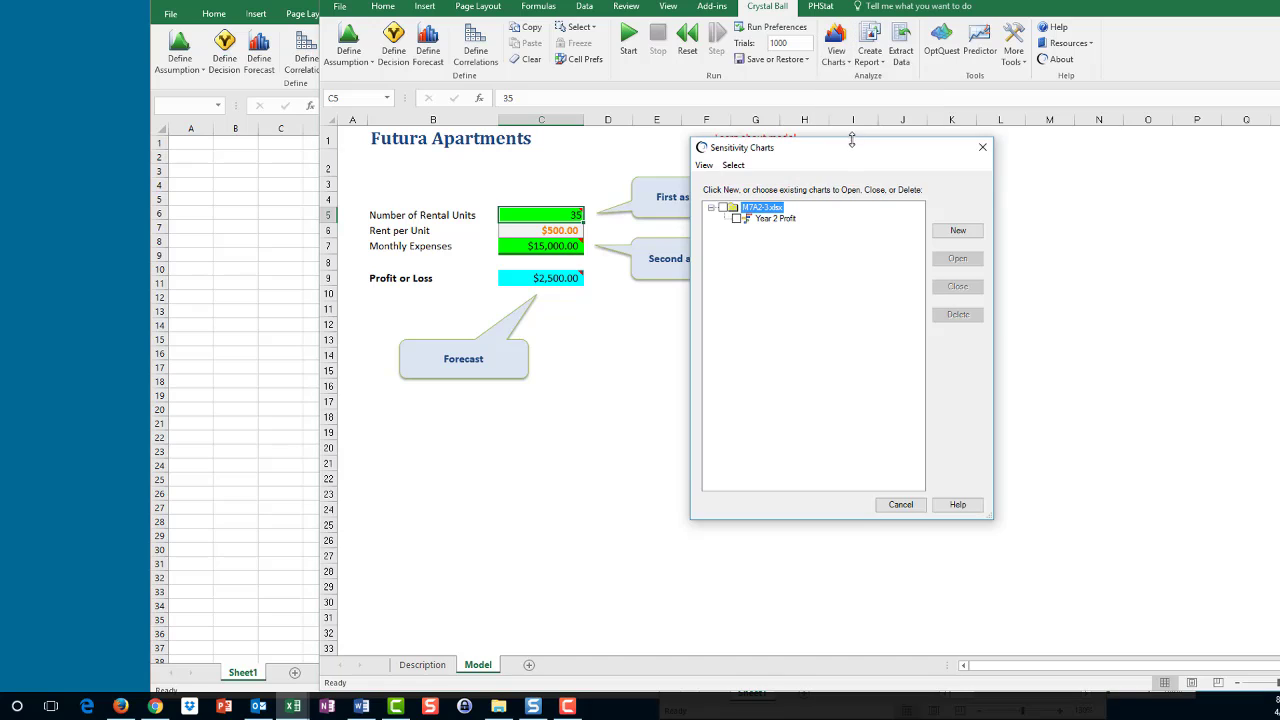
left_click(775, 221)
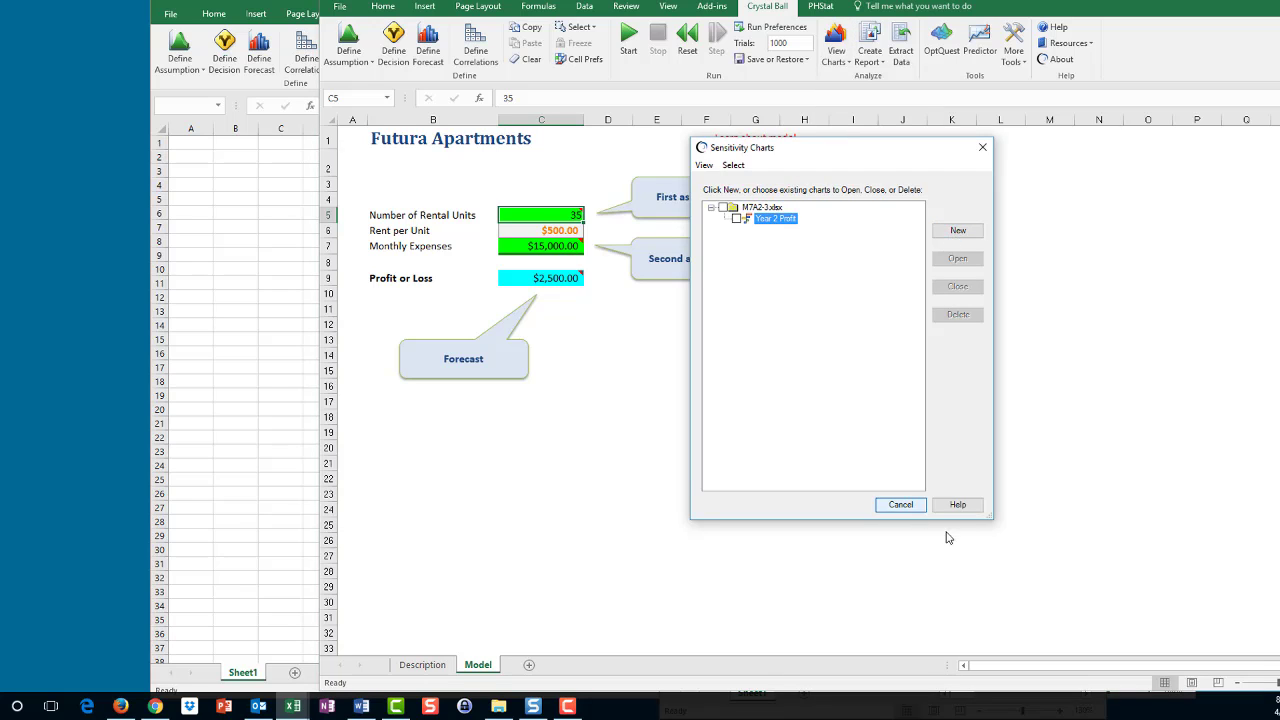
left_click(958, 230)
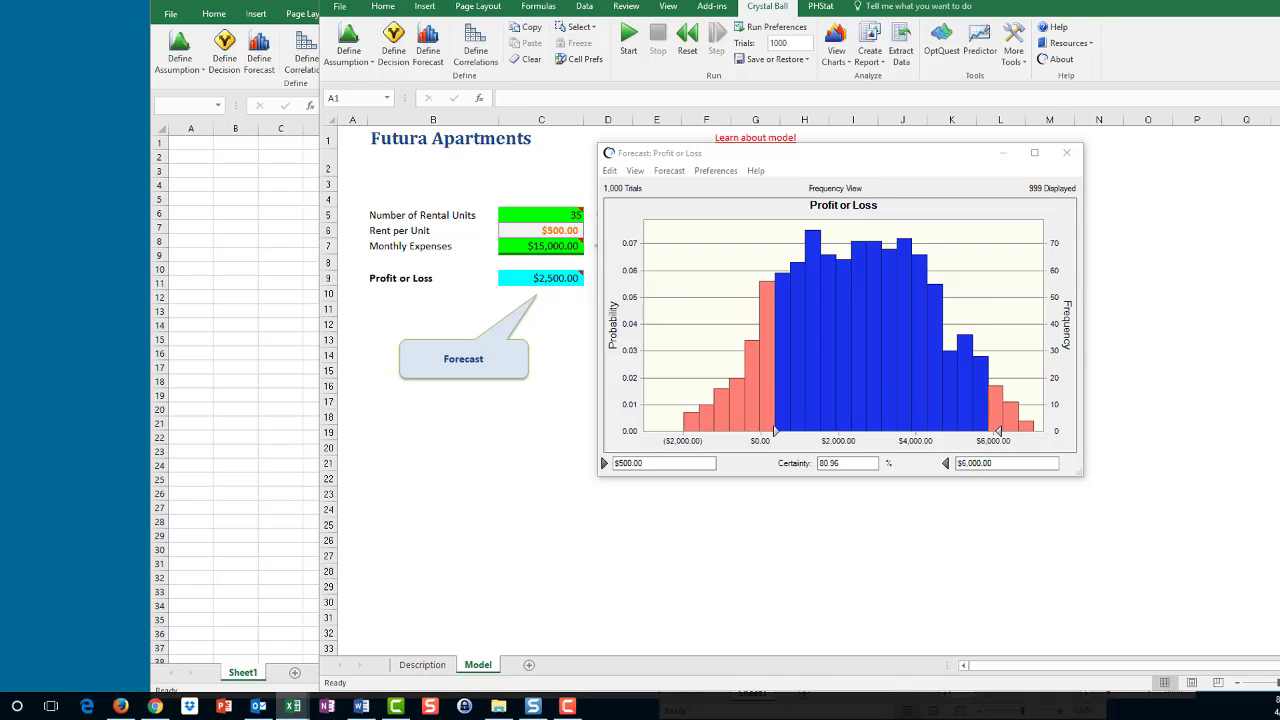
Step: Minimize the Profit or Loss forecast and bring up the Cumulative Profit forecast alongside the list of forecast charts
left_click(1005, 463)
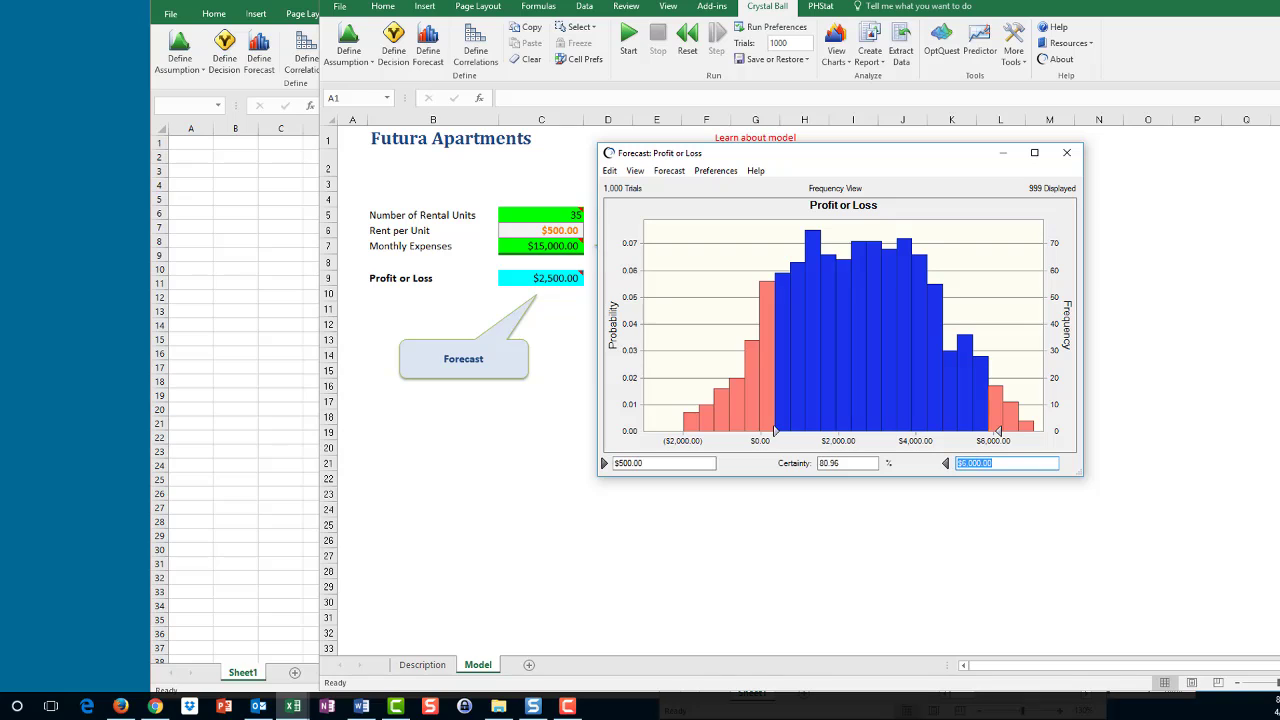
left_click(1002, 156)
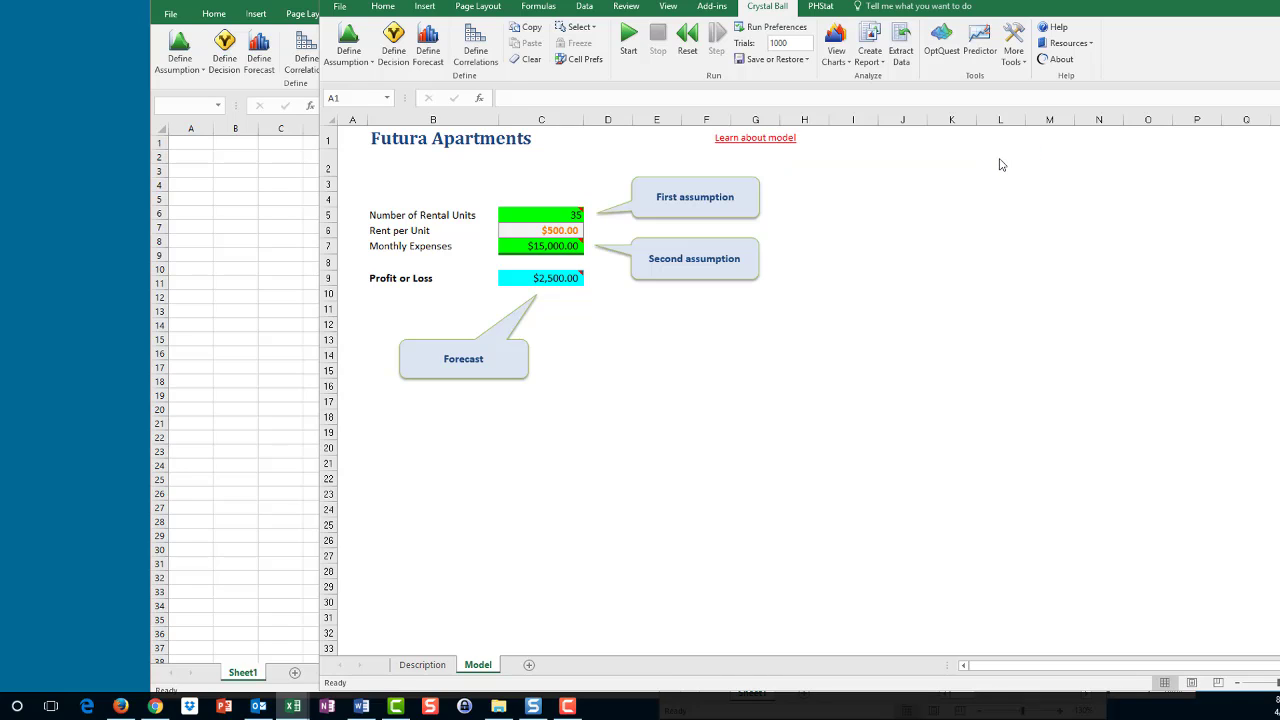
left_click(843, 64)
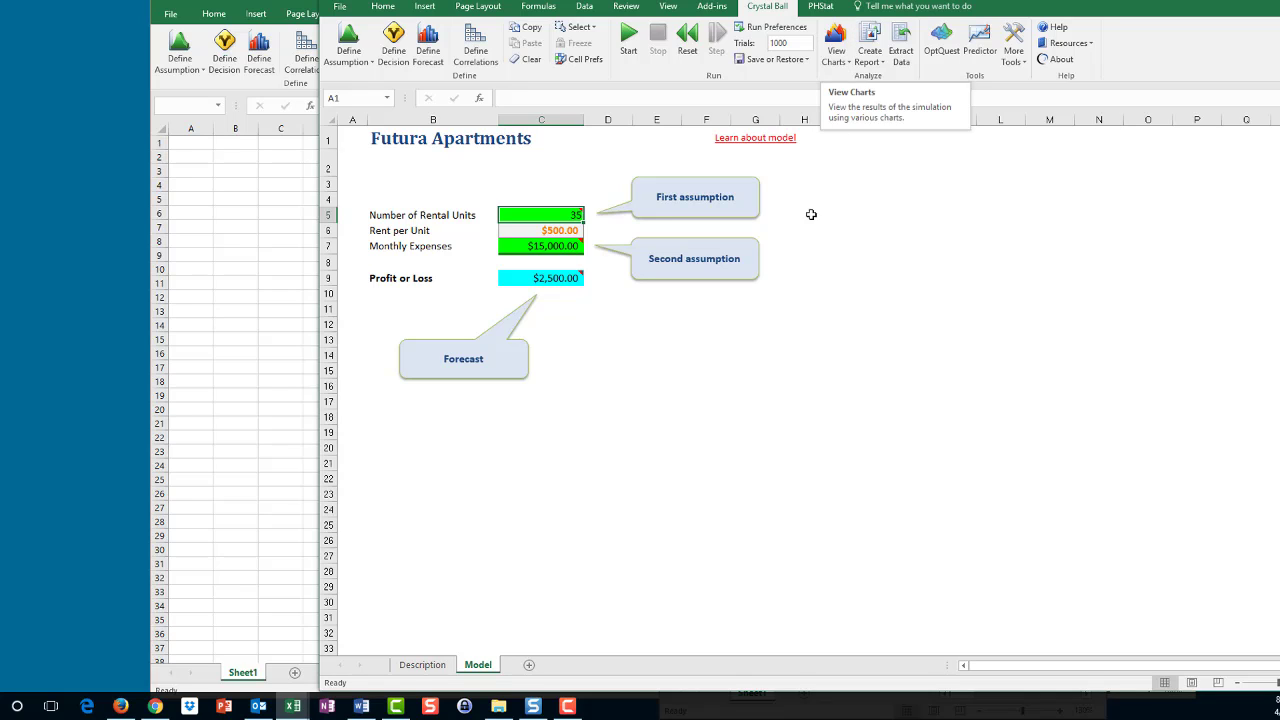
left_click(842, 60)
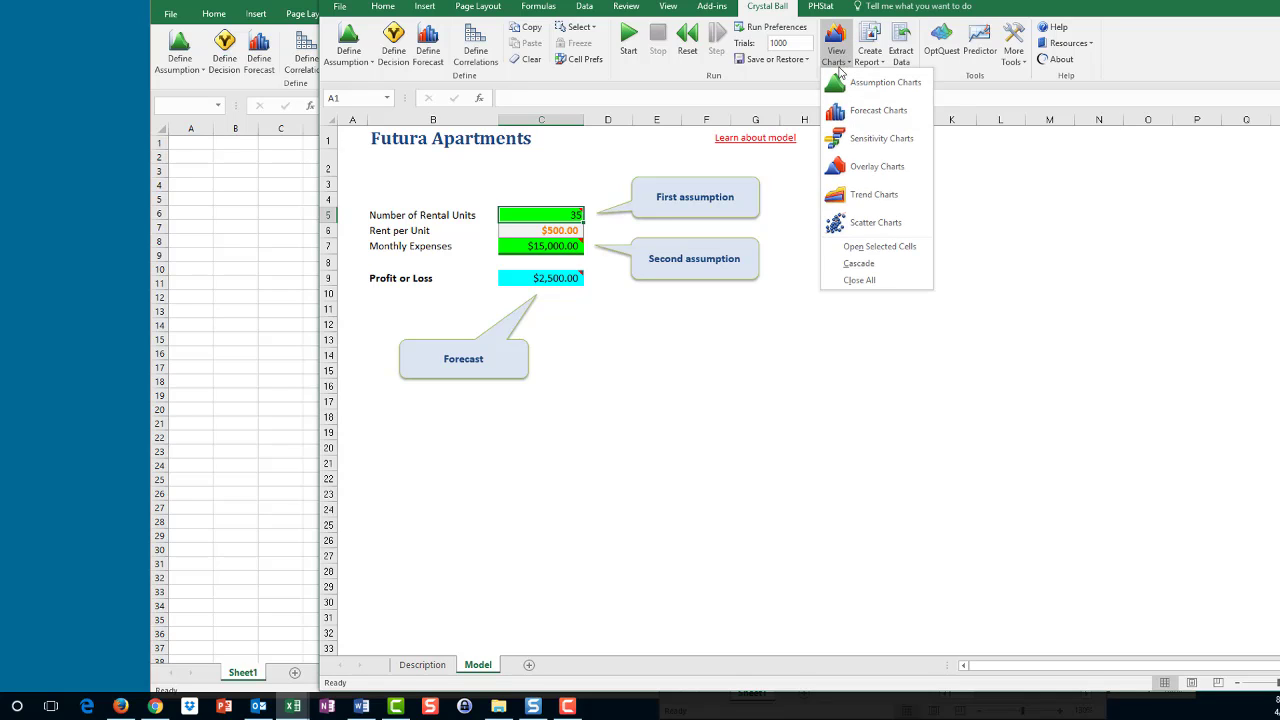
left_click(870, 112)
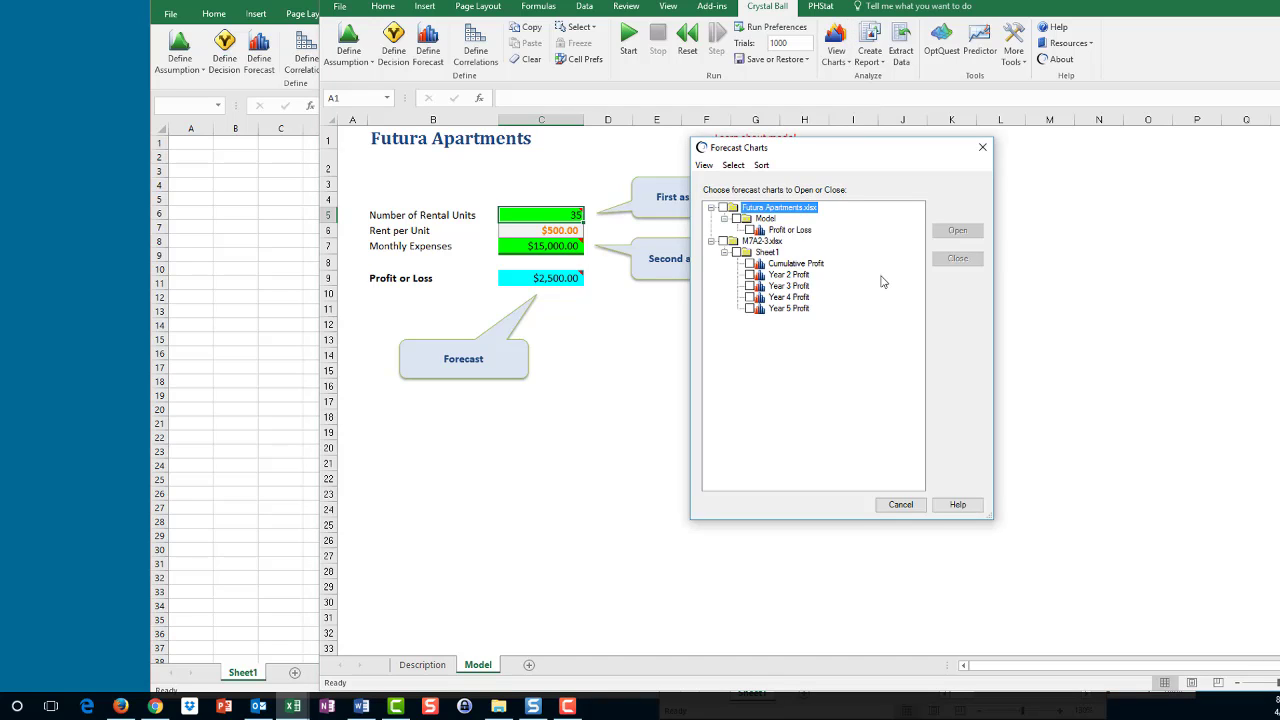
left_click(790, 232)
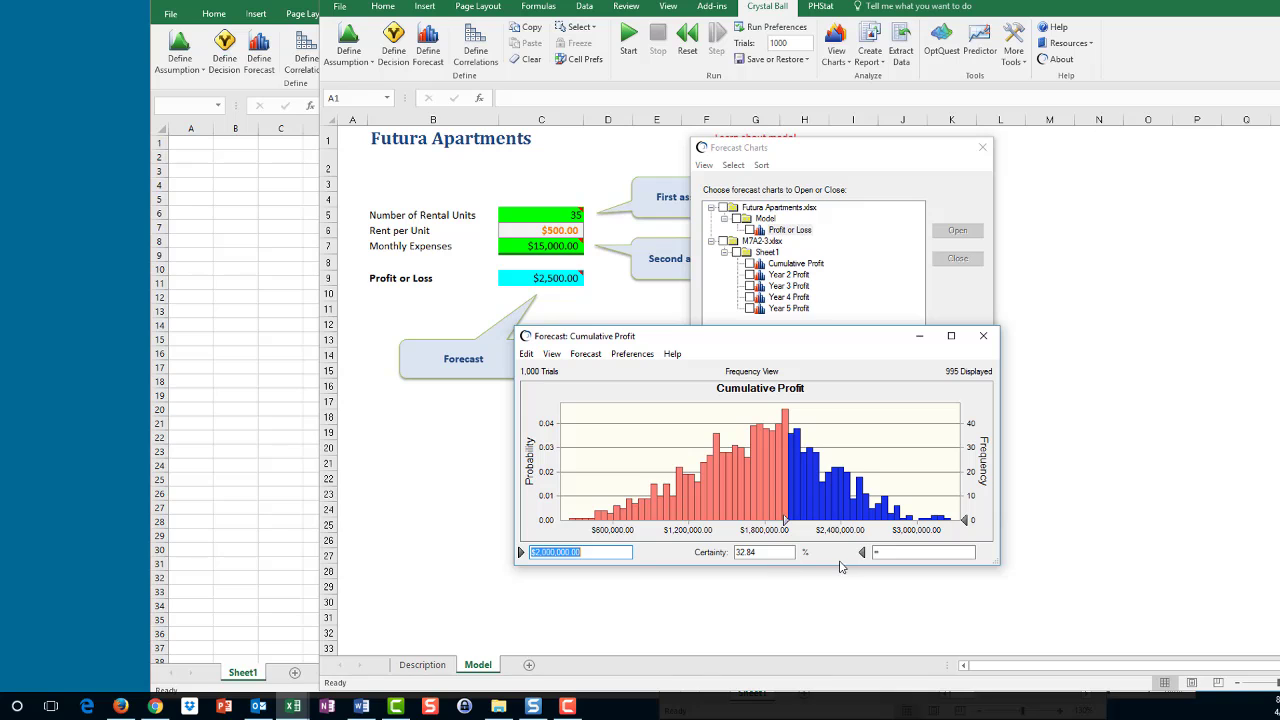
Step: Enlarge the Cumulative Profit forecast to review it, minimize it, and close the list of forecast charts
left_click_drag(837, 567, 875, 623)
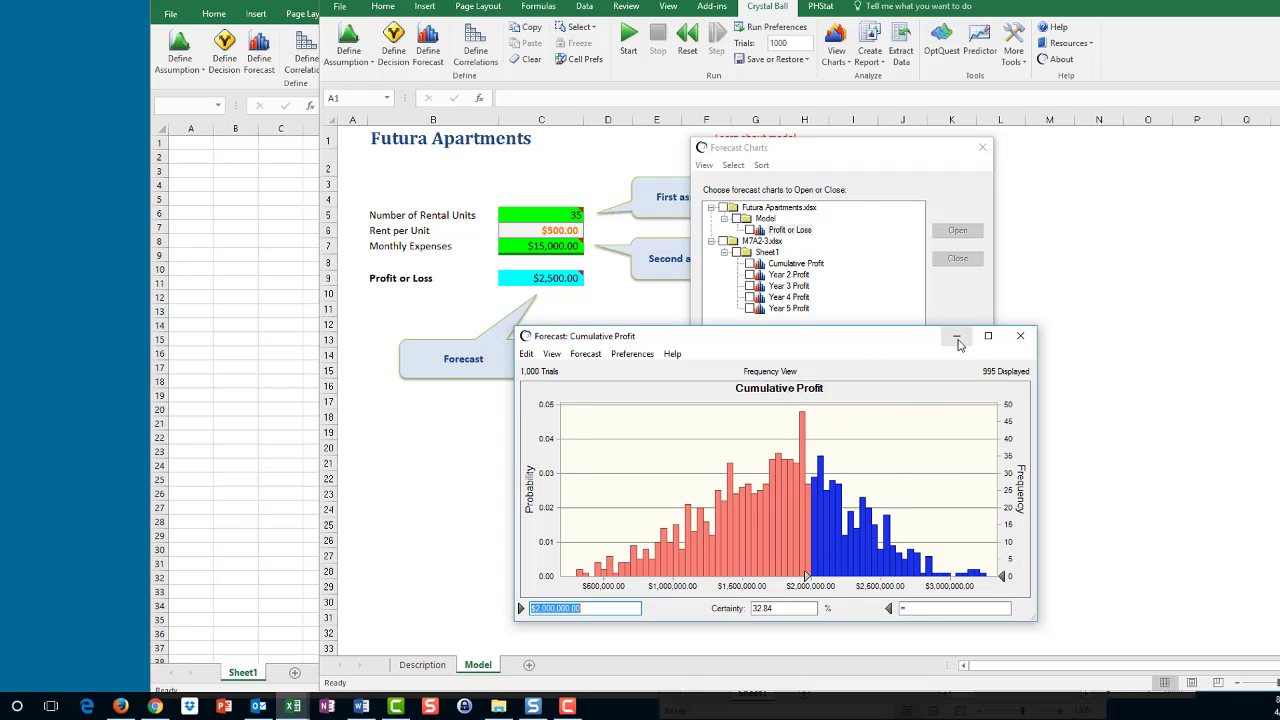
left_click_drag(886, 325, 889, 188)
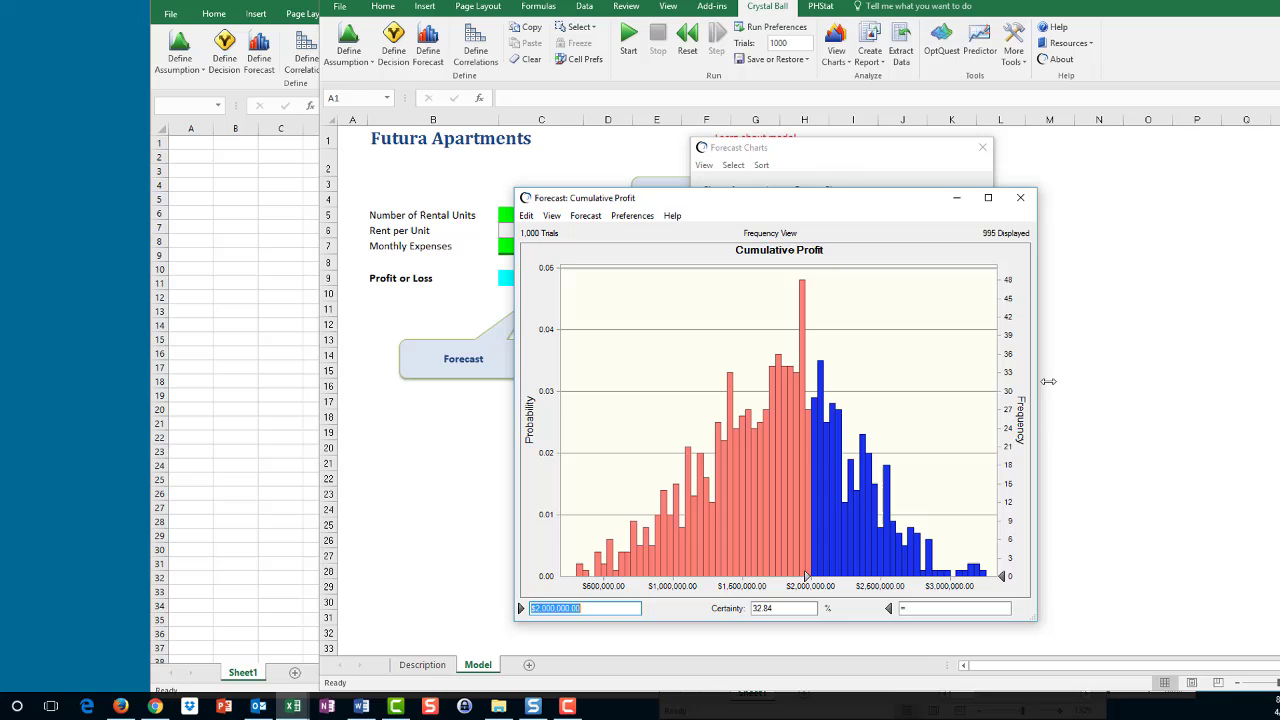
left_click(956, 198)
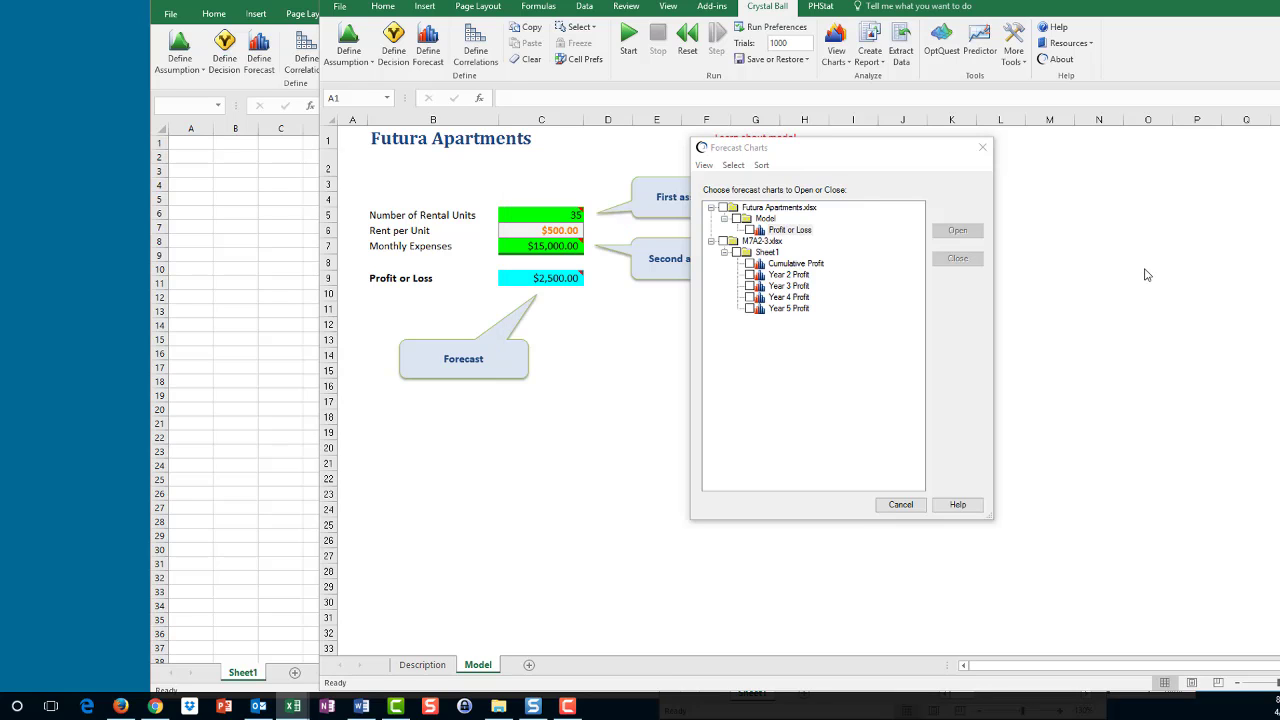
left_click(982, 148)
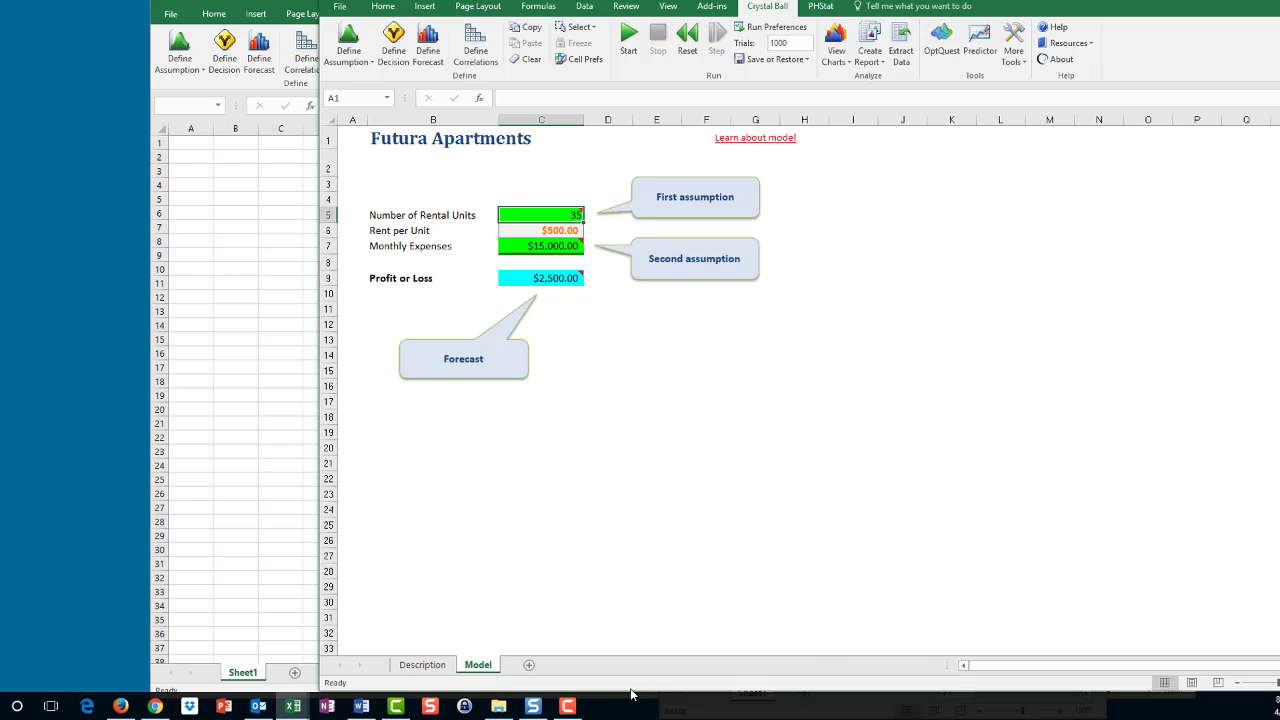
Step: Bring up the M7A2-3 workbook, rerun the 1,000-trial simulation from the Futura Apartments model, and close its control panel
mouse_move(293, 706)
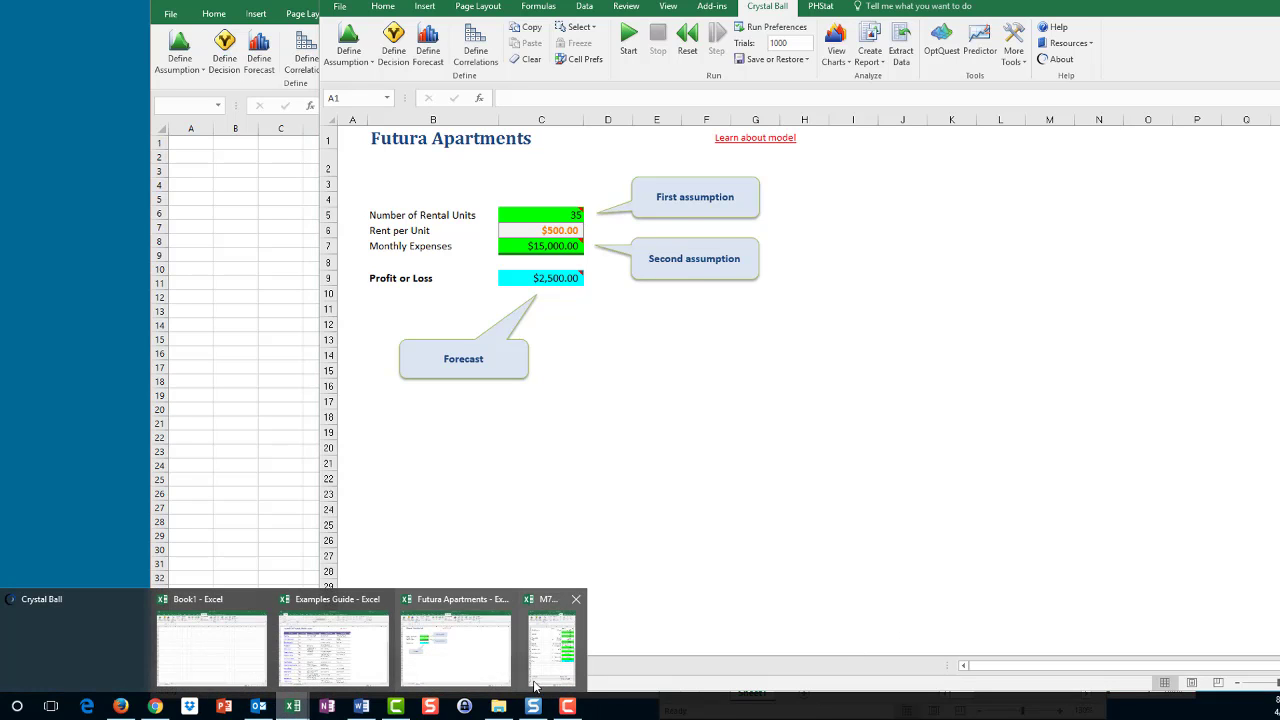
left_click(535, 686)
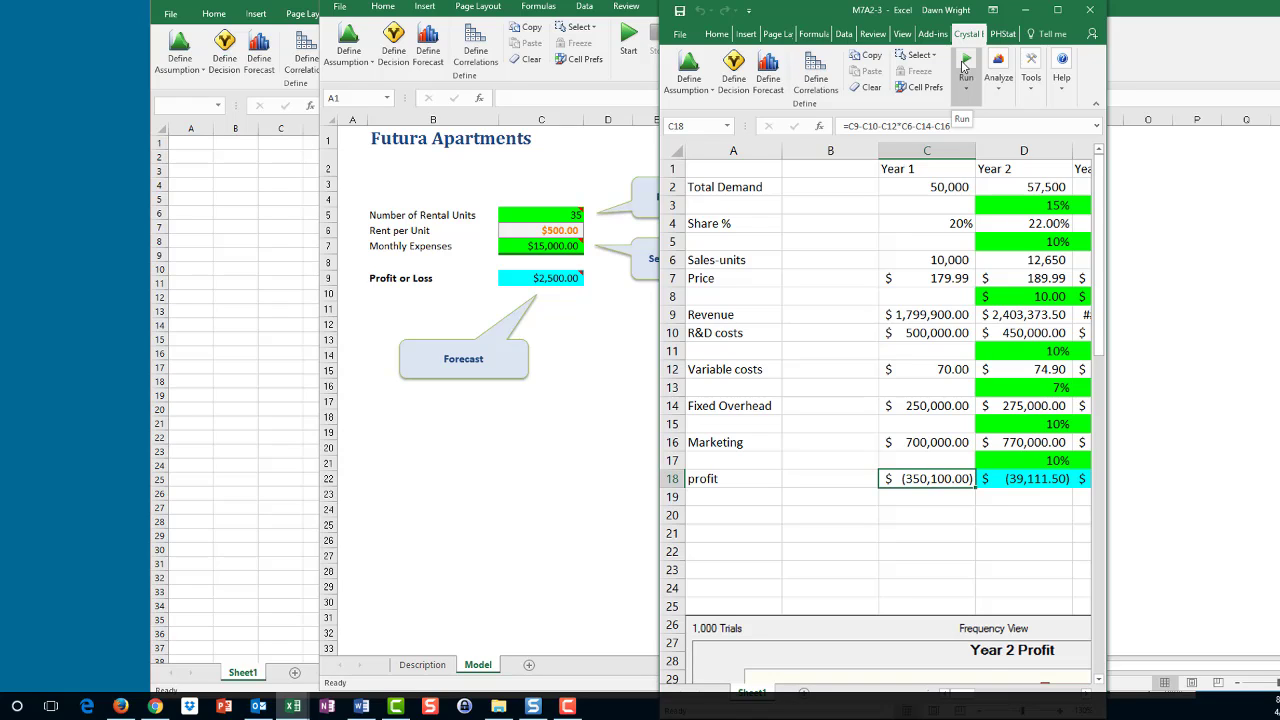
left_click(963, 67)
left_click(630, 38)
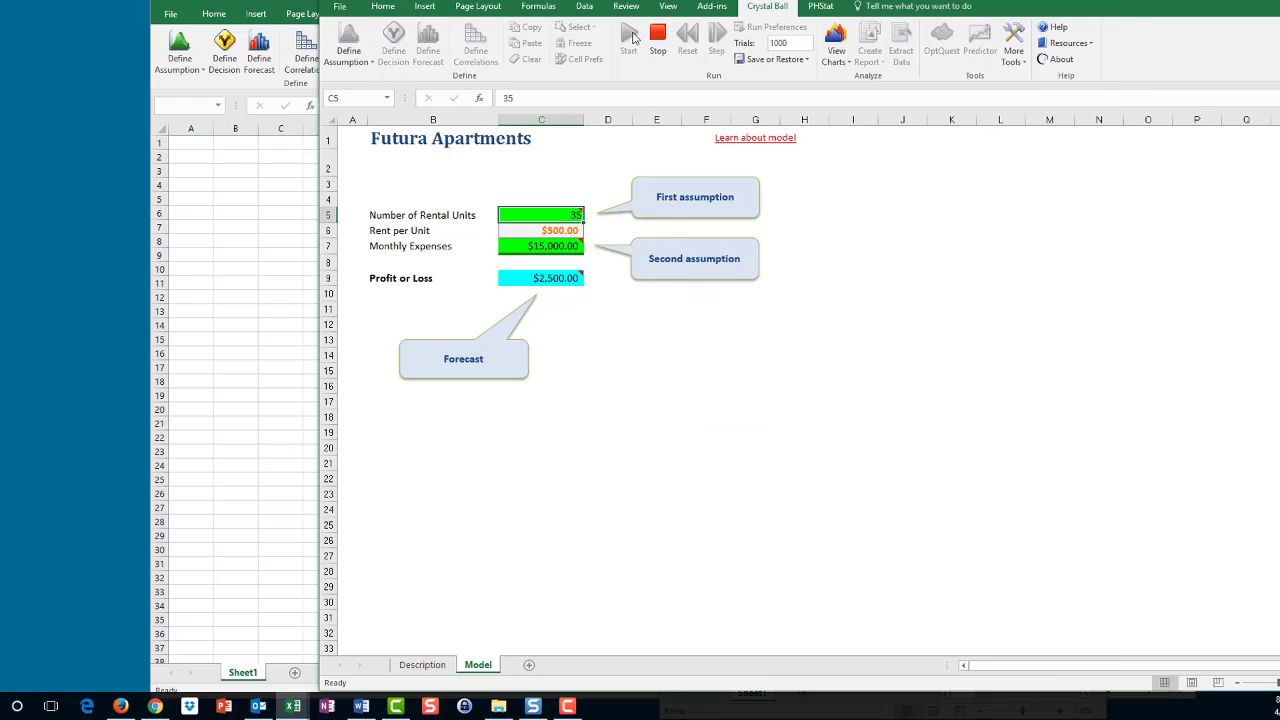
left_click(810, 365)
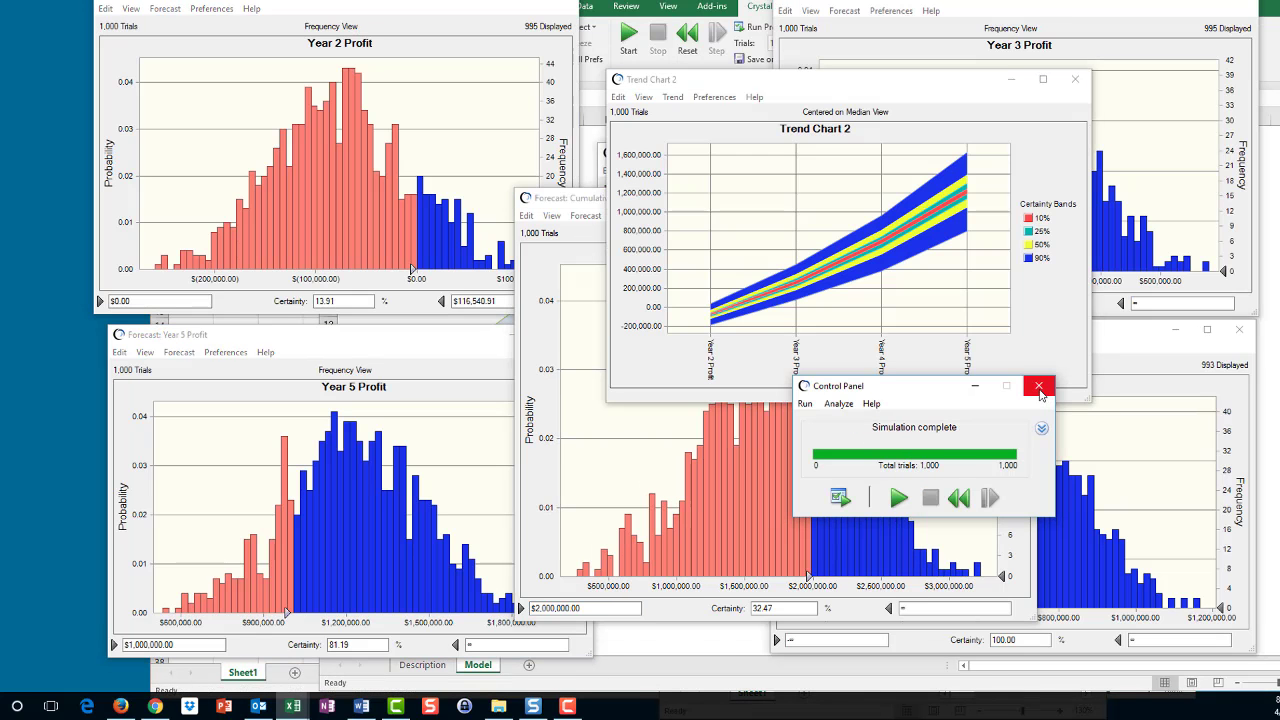
left_click(1039, 391)
Step: Minimize Trend Chart 2 and move the Cumulative Profit forecast clear of the Year 3 and Year 4 Profit charts
left_click(1012, 79)
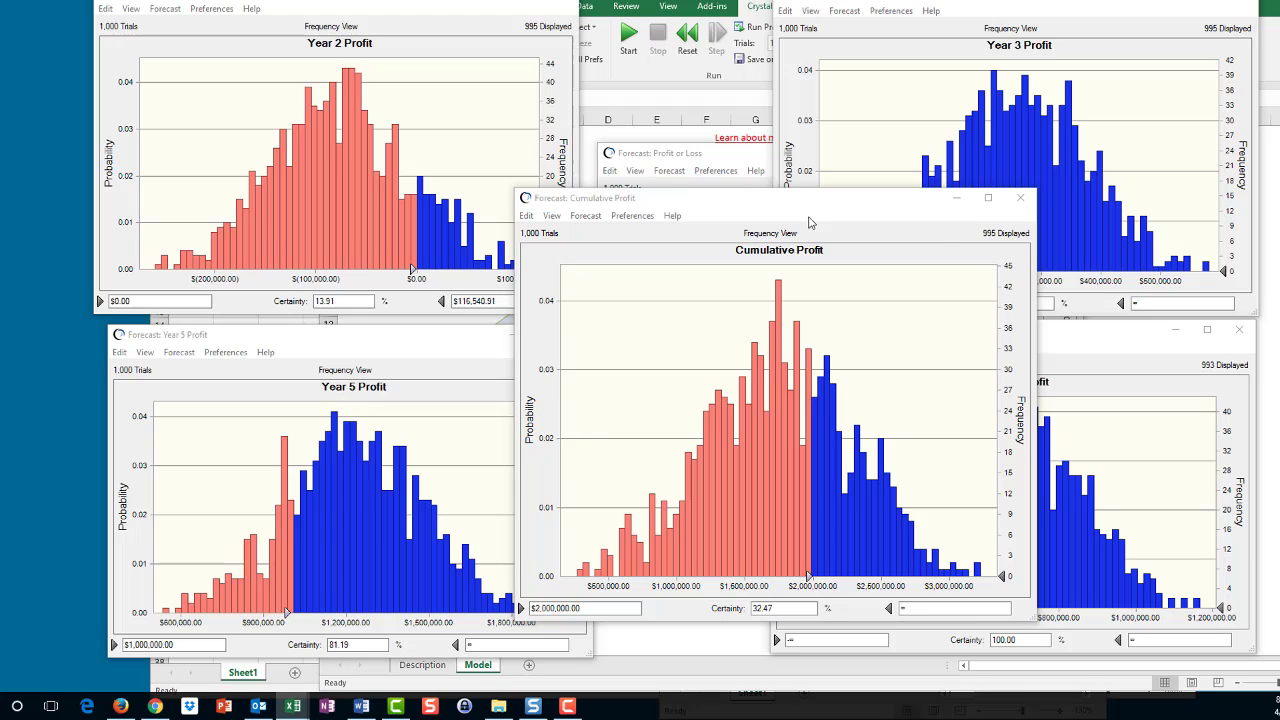
left_click_drag(808, 214, 810, 472)
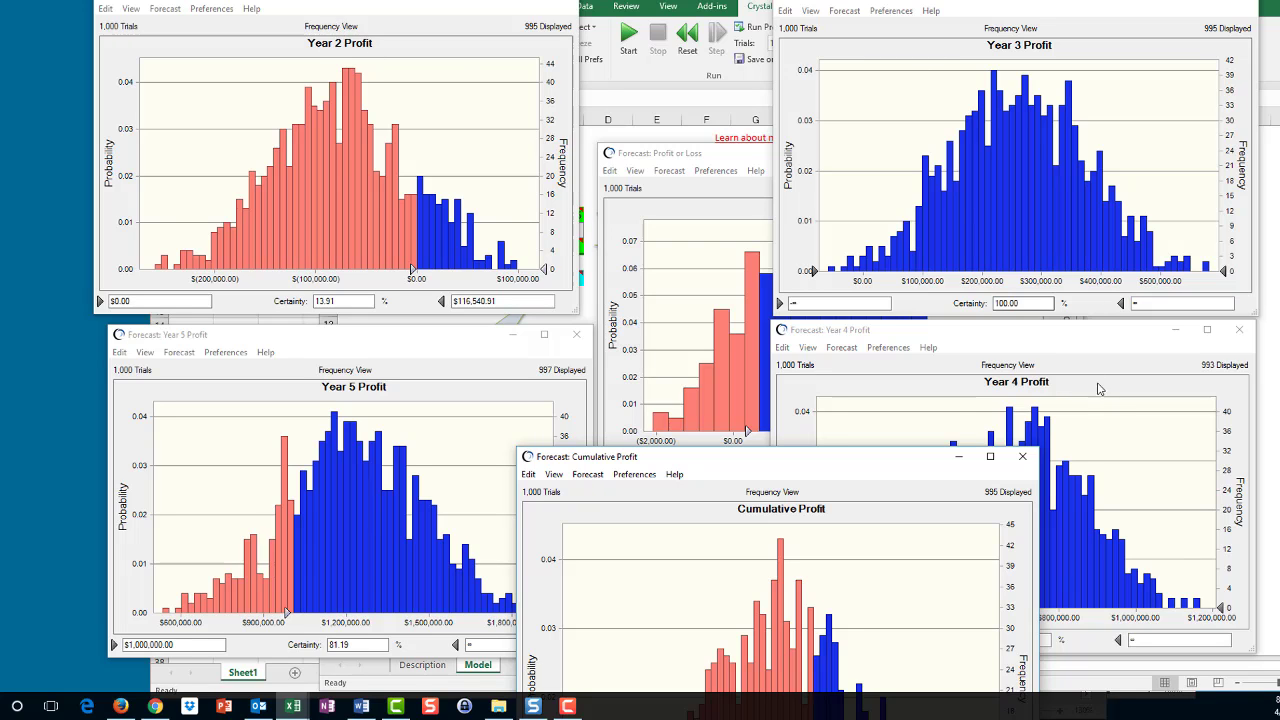
Step: Move the Cumulative Profit forecast clear for viewing, lower its minimum certainty bound to about $1,703,682, and minimize the chart
left_click_drag(720, 470, 687, 141)
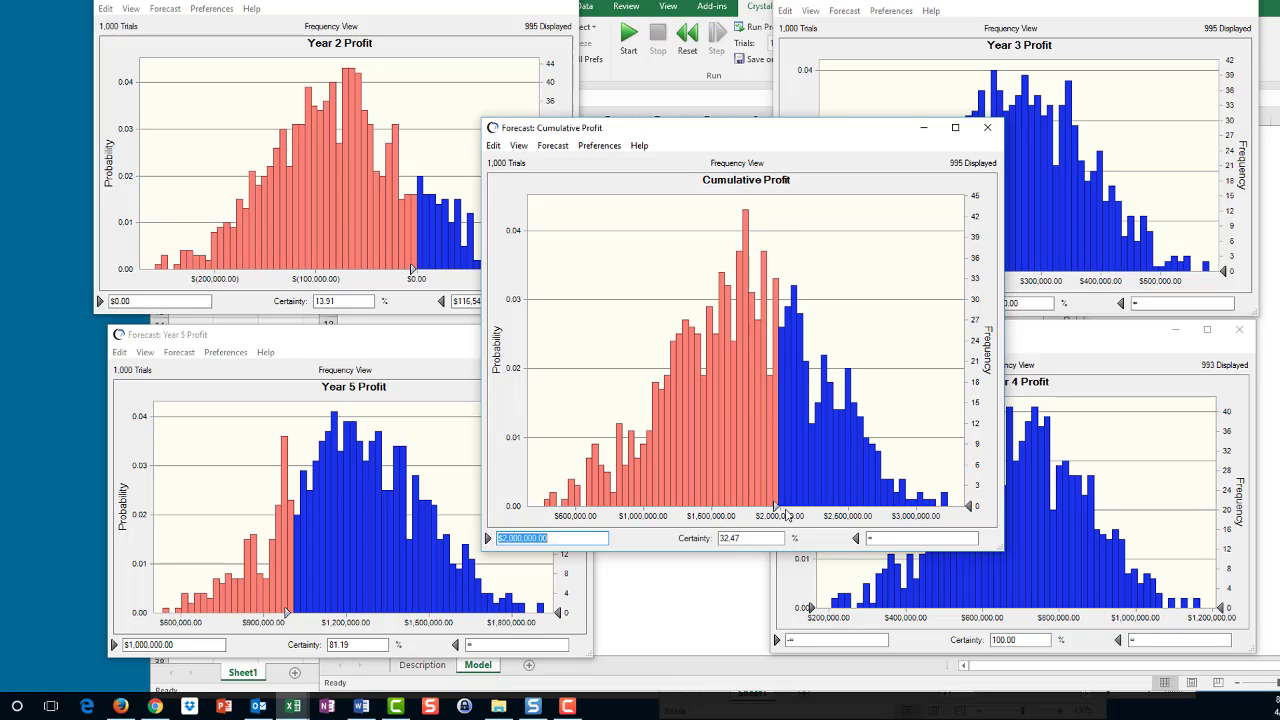
mouse_move(775, 500)
left_mouse_down()
mouse_move(703, 505)
mouse_move(740, 505)
left_mouse_up()
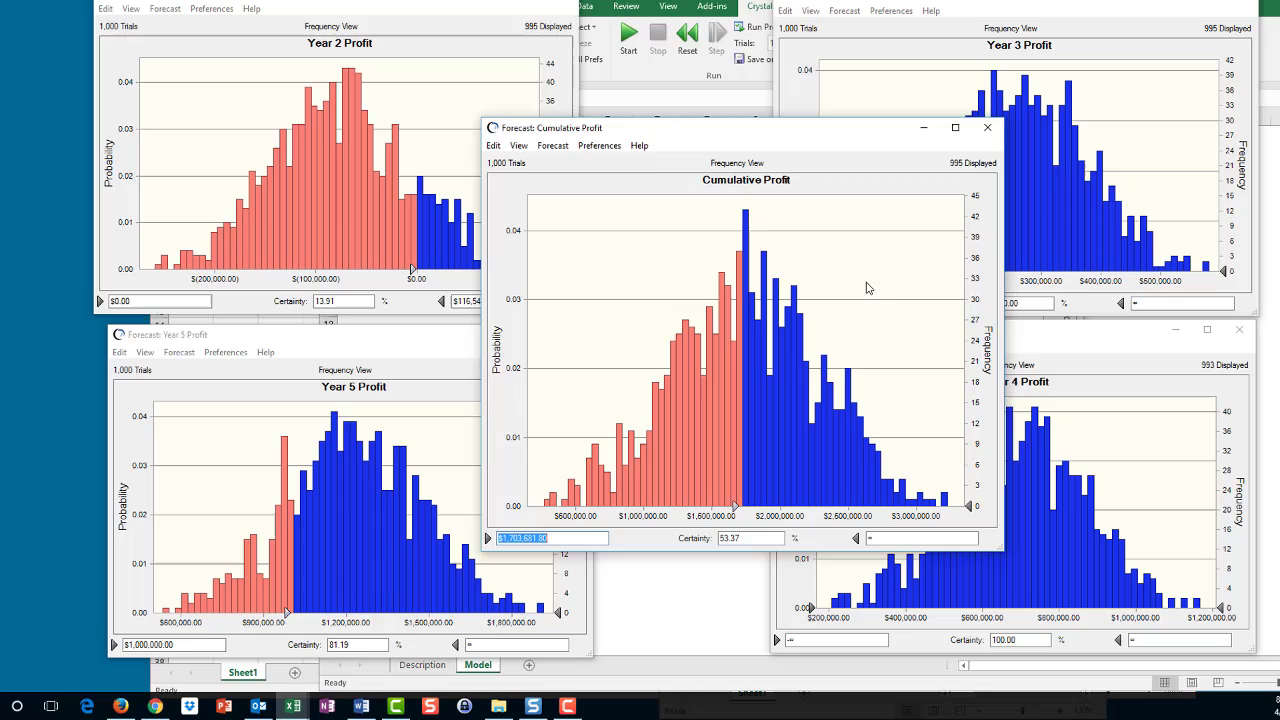
left_click(923, 128)
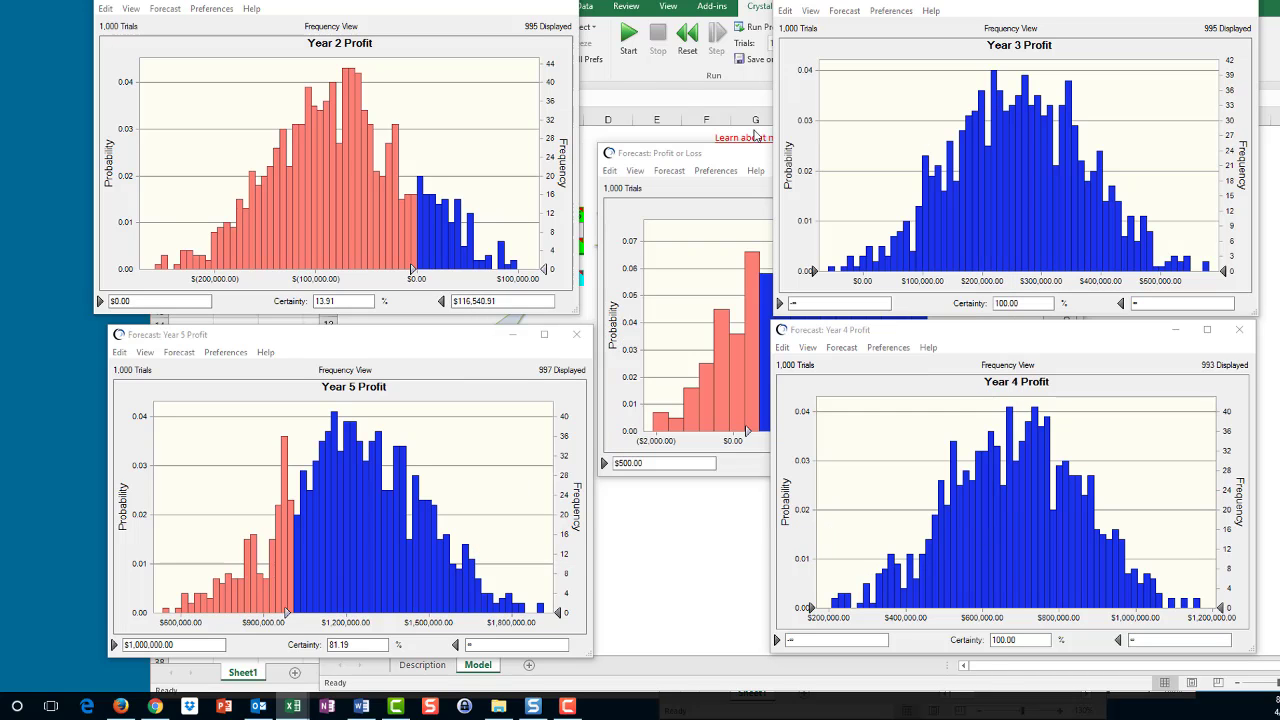
Step: Minimize the Year 2, Year 5, Year 4 and Year 3 Profit forecasts and the Profit or Loss forecast
left_click(507, 3)
left_click(512, 336)
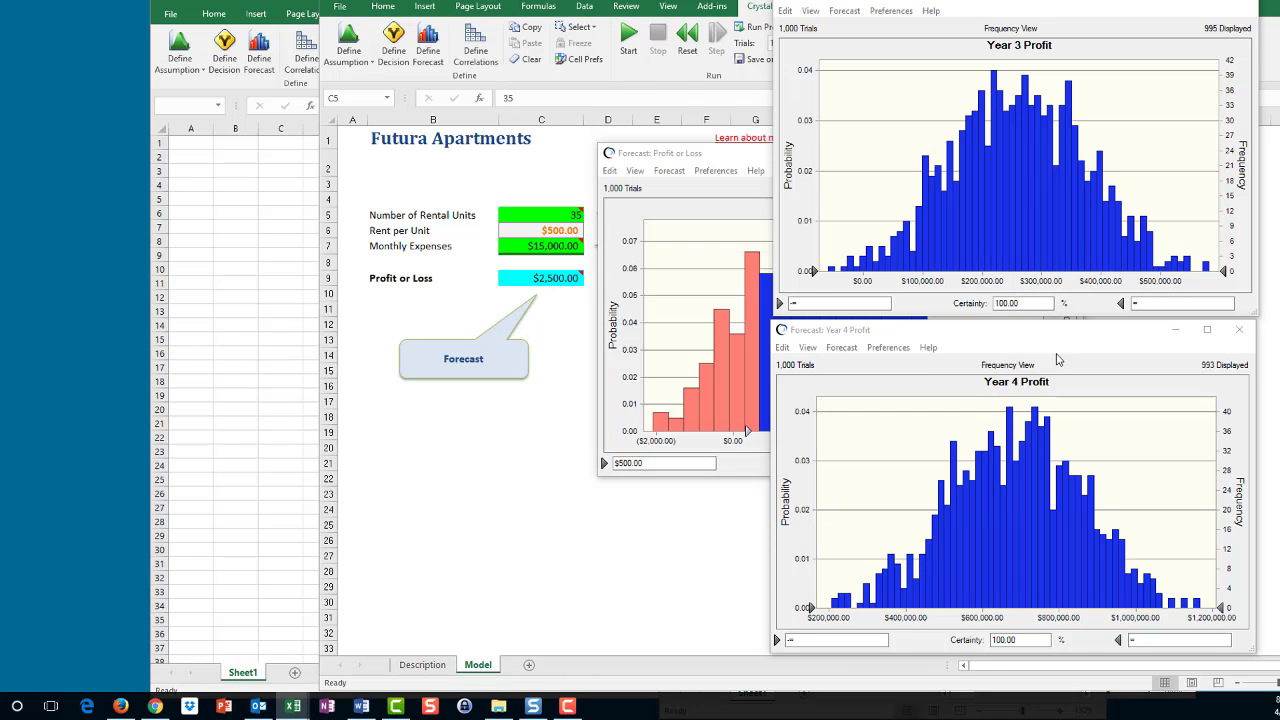
left_click(1176, 329)
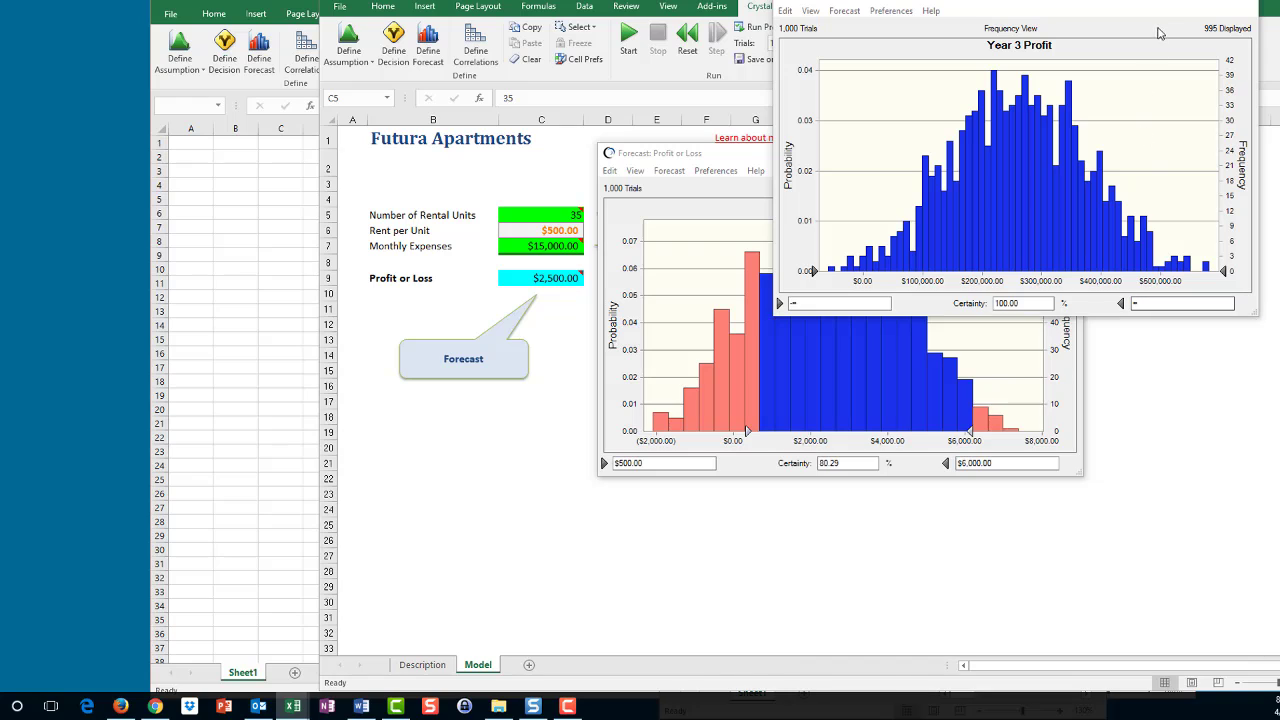
left_click(1177, 0)
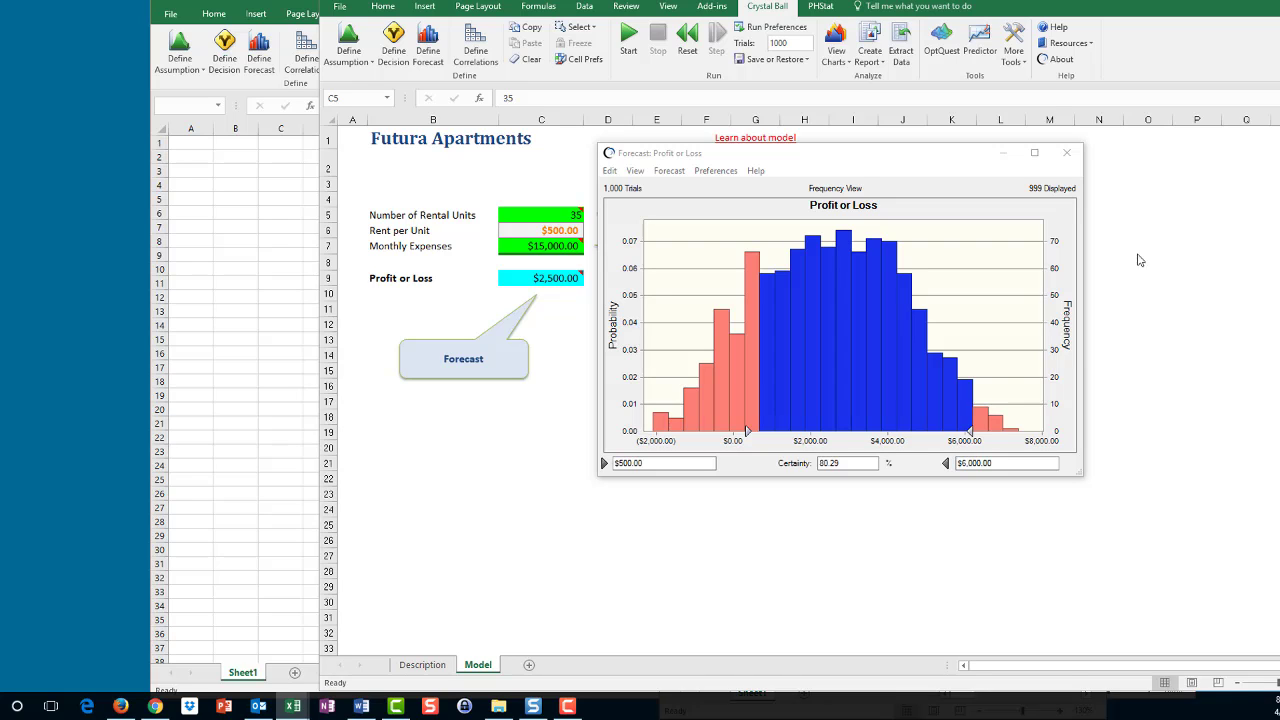
left_click(1048, 12)
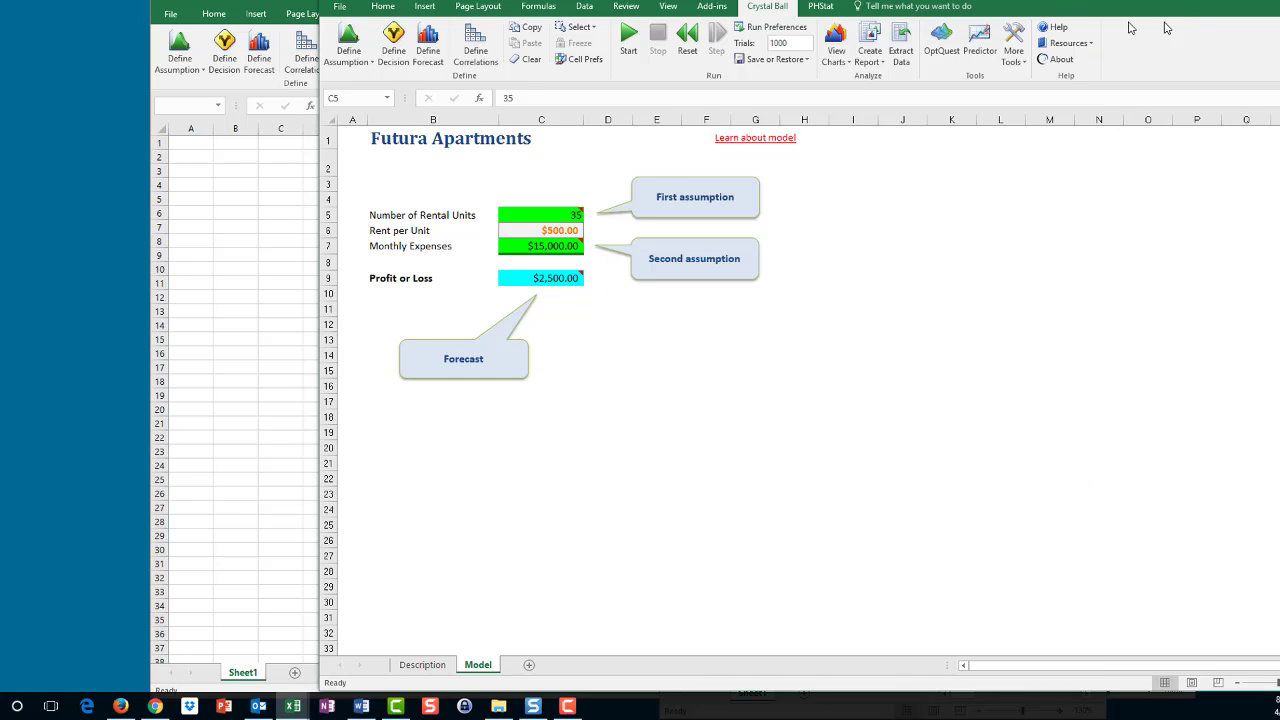
Step: Bring the blank workbook and the M7A2-3 workbook forward, placing the M7A2-3 window over the middle of the blank sheet
left_click(289, 497)
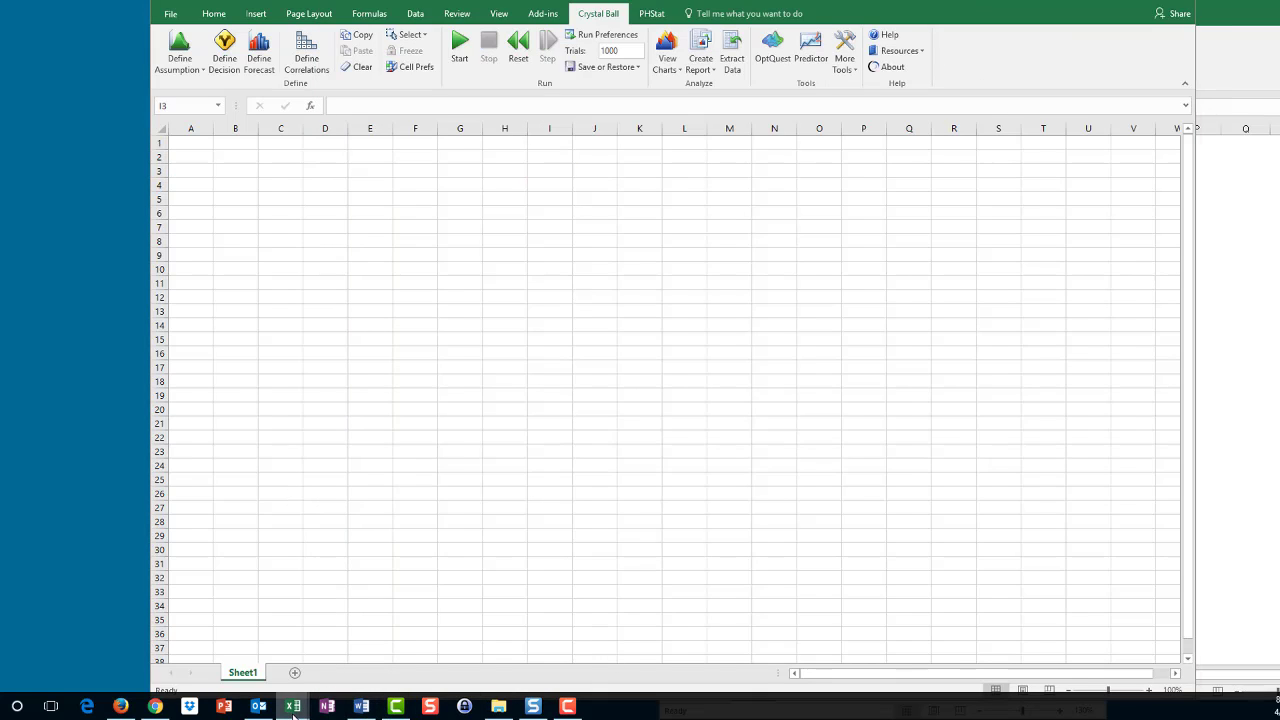
mouse_move(293, 706)
left_click(555, 650)
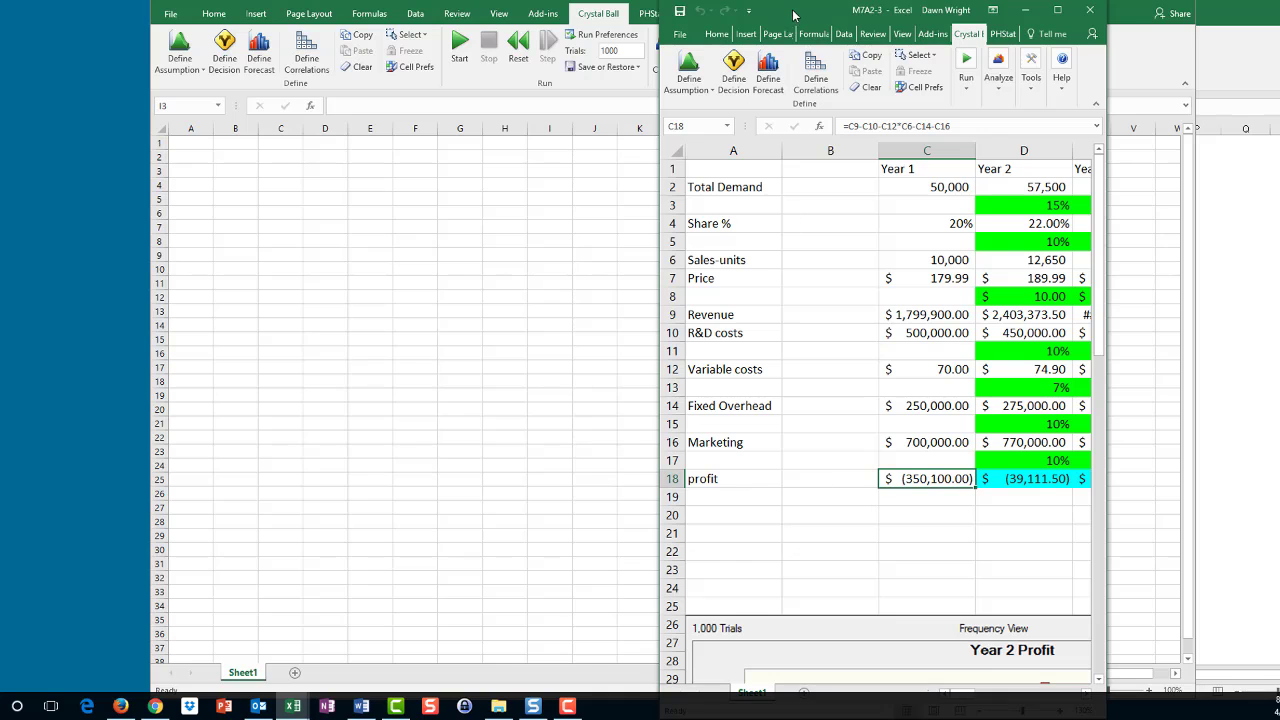
left_click_drag(796, 11, 581, 9)
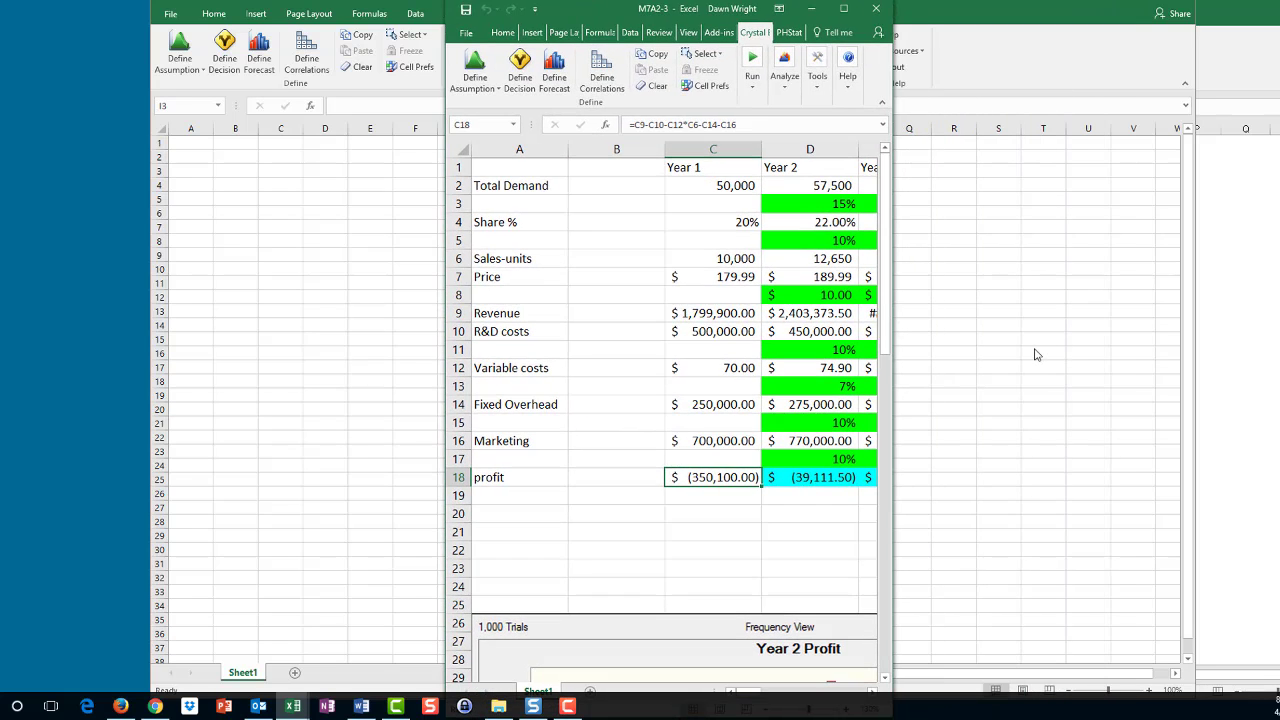